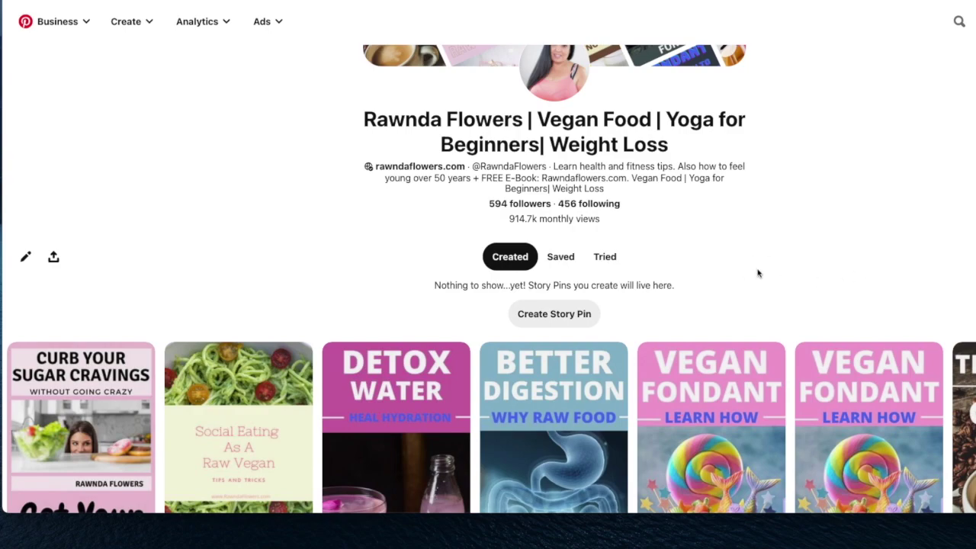
Examine the created pins on the Pinterest profile, comparing their designs, titles and view counts.
{"action": "scroll", "coordinate": [757, 273], "scroll_direction": "down", "scroll_amount": 3}
{"action": "scroll", "coordinate": [757, 270], "scroll_direction": "down", "scroll_amount": 1}
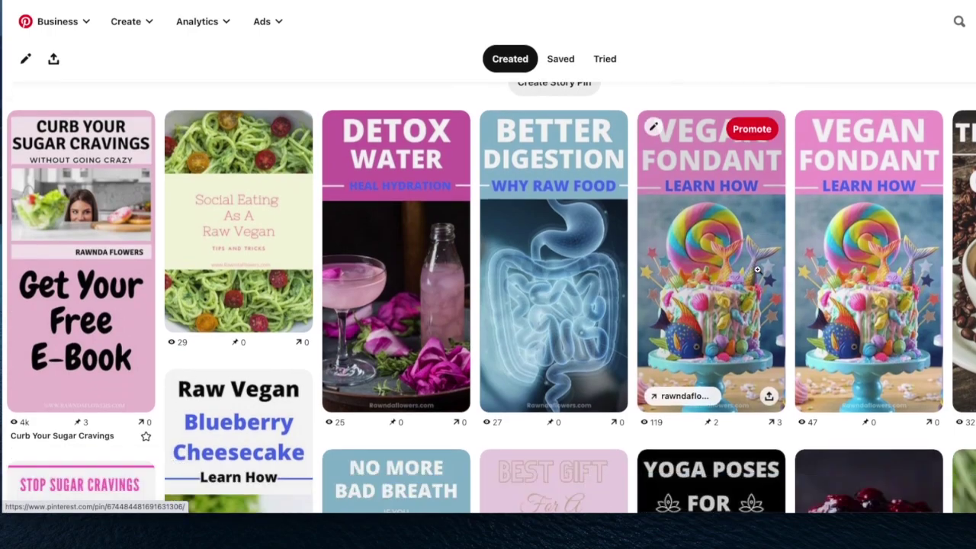
{"action": "scroll", "coordinate": [758, 270], "scroll_direction": "down", "scroll_amount": 1}
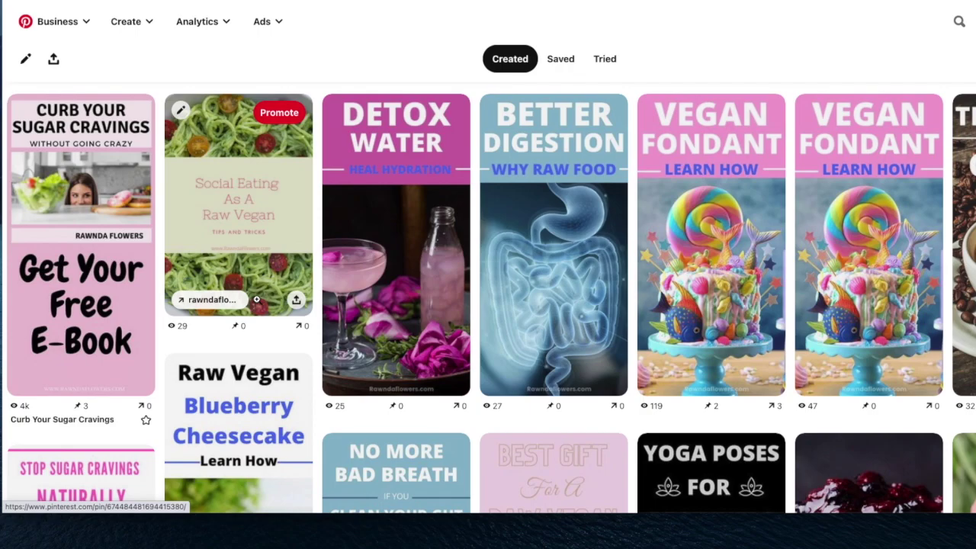
{"action": "scroll", "coordinate": [103, 353], "scroll_direction": "down", "scroll_amount": 1}
{"action": "scroll", "coordinate": [103, 353], "scroll_direction": "down", "scroll_amount": 1}
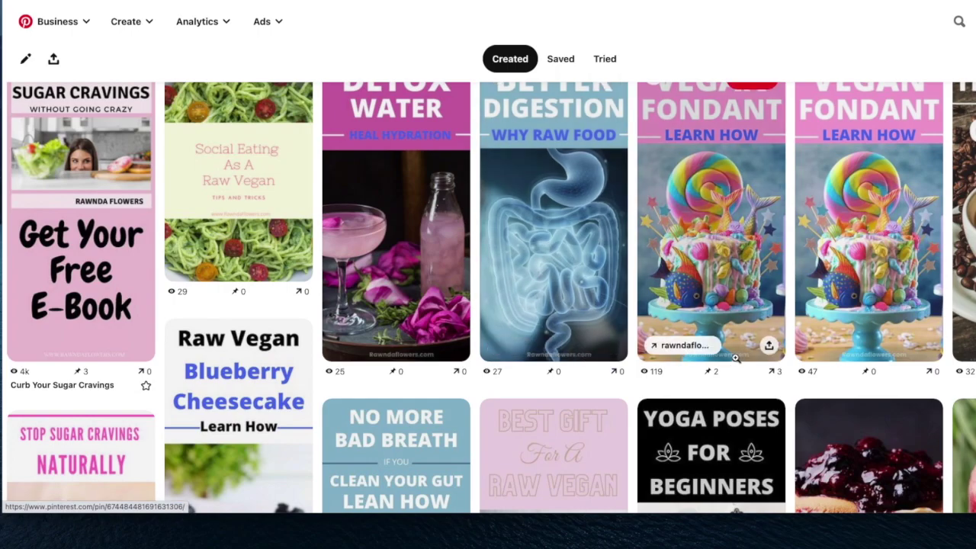
{"action": "scroll", "coordinate": [549, 342], "scroll_direction": "down", "scroll_amount": 1}
{"action": "scroll", "coordinate": [549, 341], "scroll_direction": "down", "scroll_amount": 6}
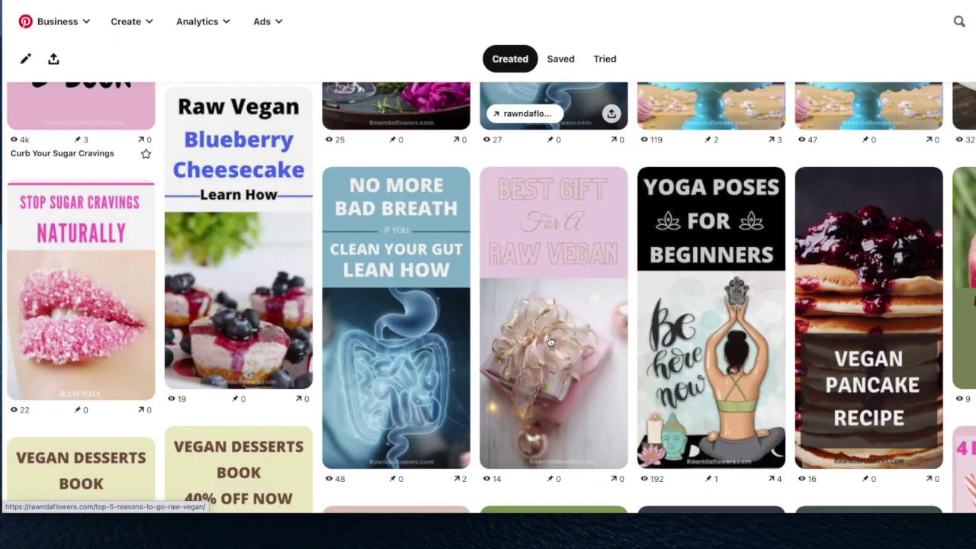
{"action": "scroll", "coordinate": [549, 342], "scroll_direction": "down", "scroll_amount": 5}
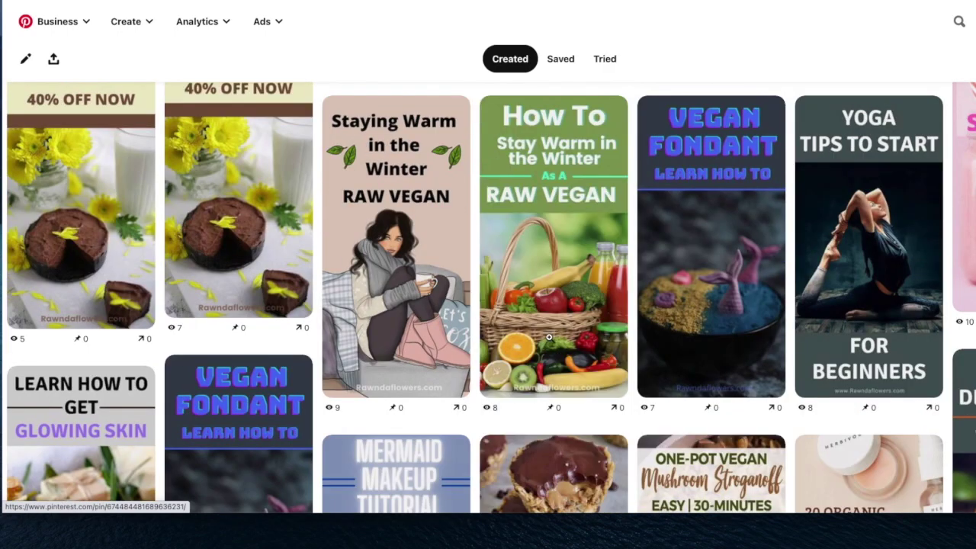
{"action": "scroll", "coordinate": [550, 336], "scroll_direction": "down", "scroll_amount": 2}
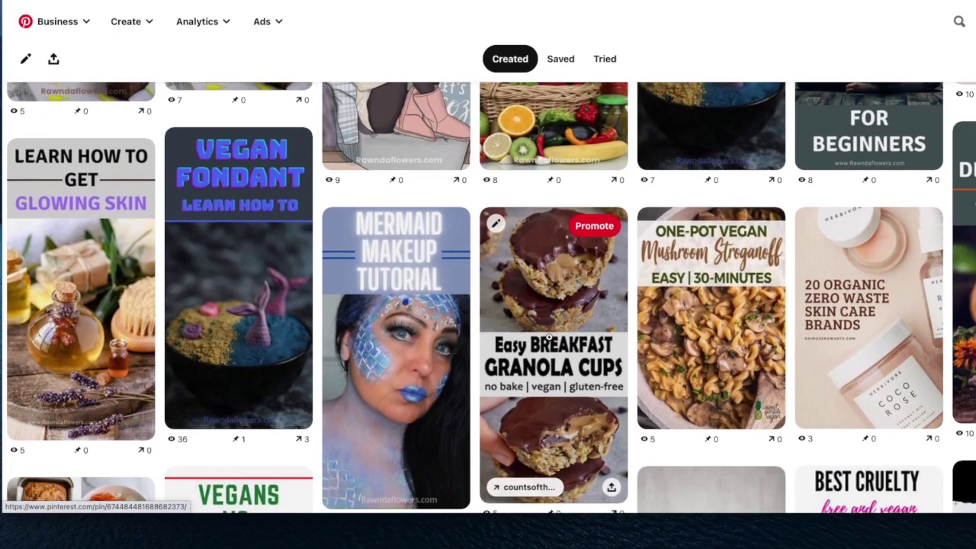
{"action": "scroll", "coordinate": [549, 336], "scroll_direction": "down", "scroll_amount": 1}
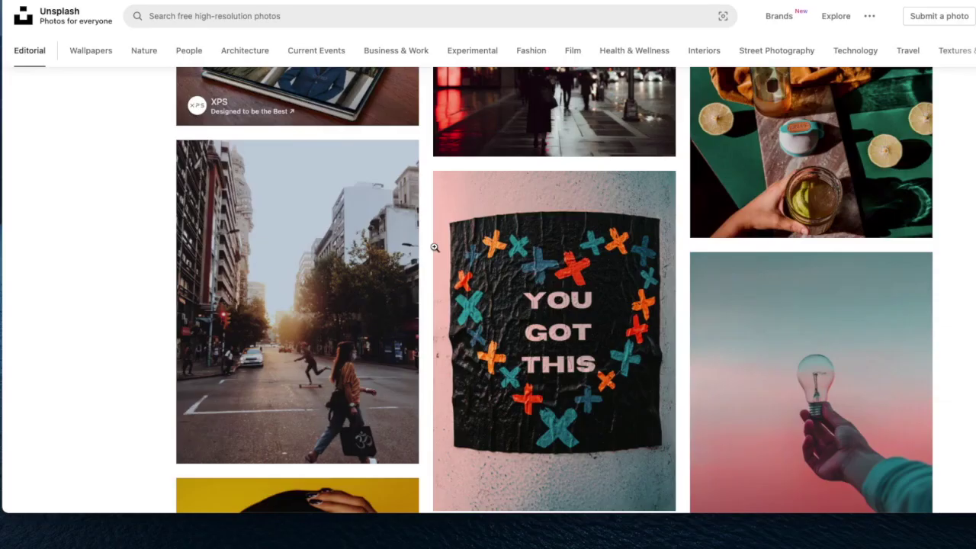
Search Unsplash for "DESKTOP" photos from its home page.
{"action": "scroll", "coordinate": [514, 267], "scroll_direction": "up", "scroll_amount": 3}
{"action": "scroll", "coordinate": [513, 266], "scroll_direction": "up", "scroll_amount": 3}
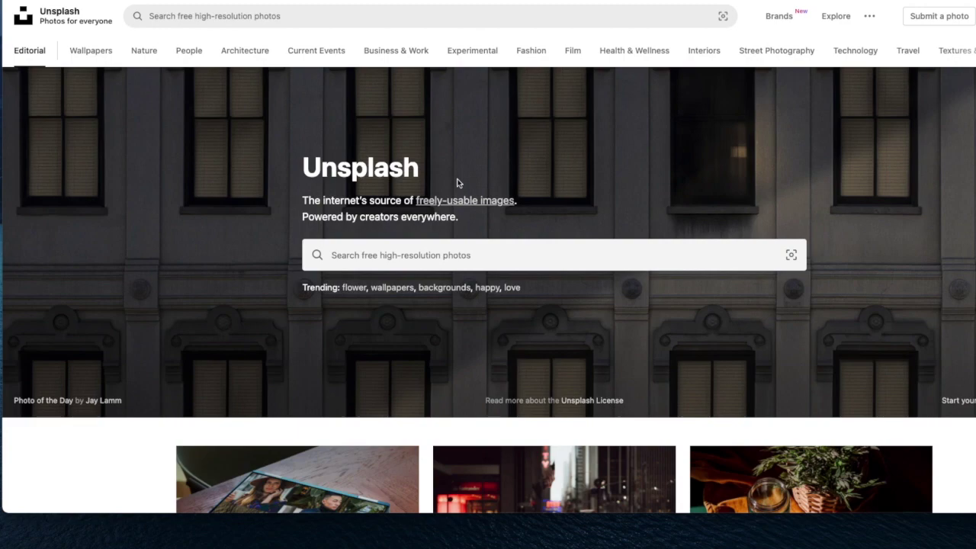
{"action": "left_click", "coordinate": [352, 254]}
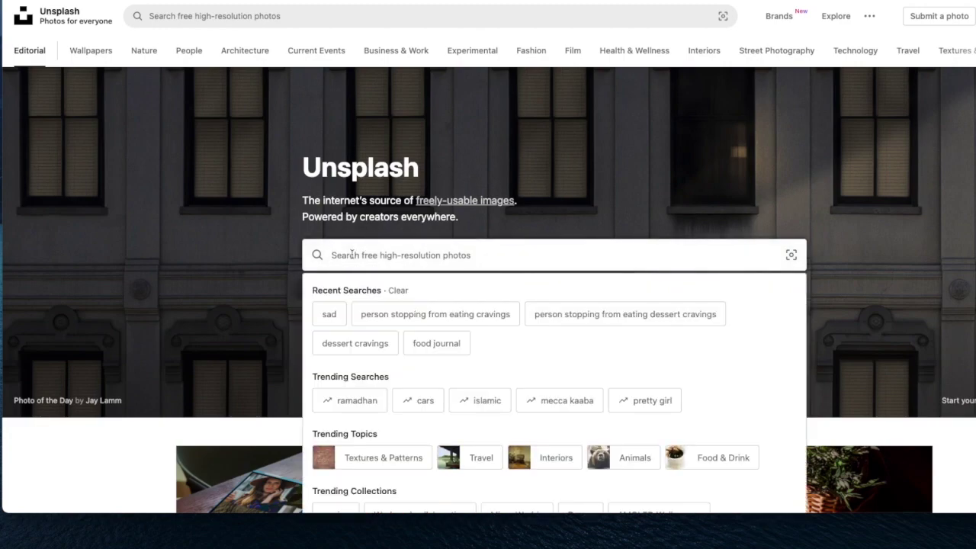
{"action": "type", "text": "DESK"}
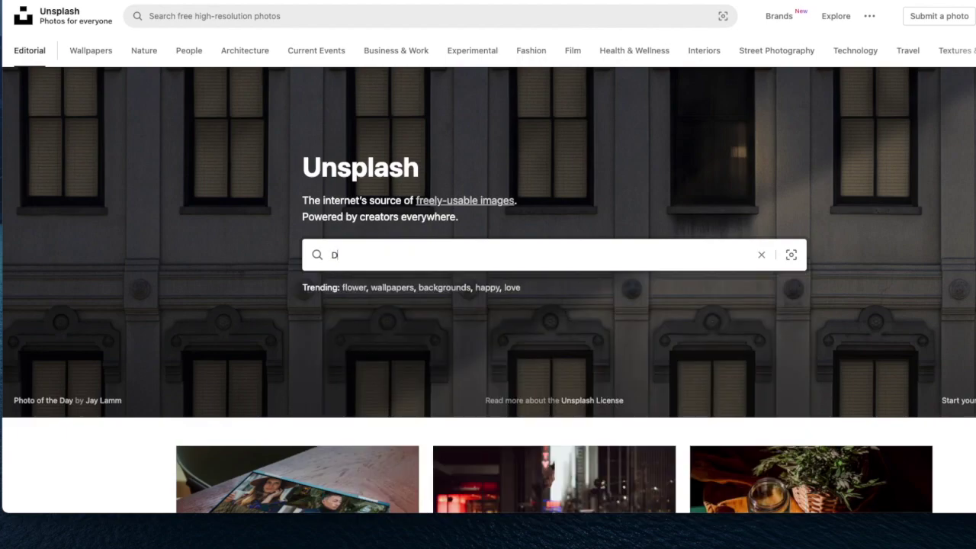
{"action": "type", "text": "P"}
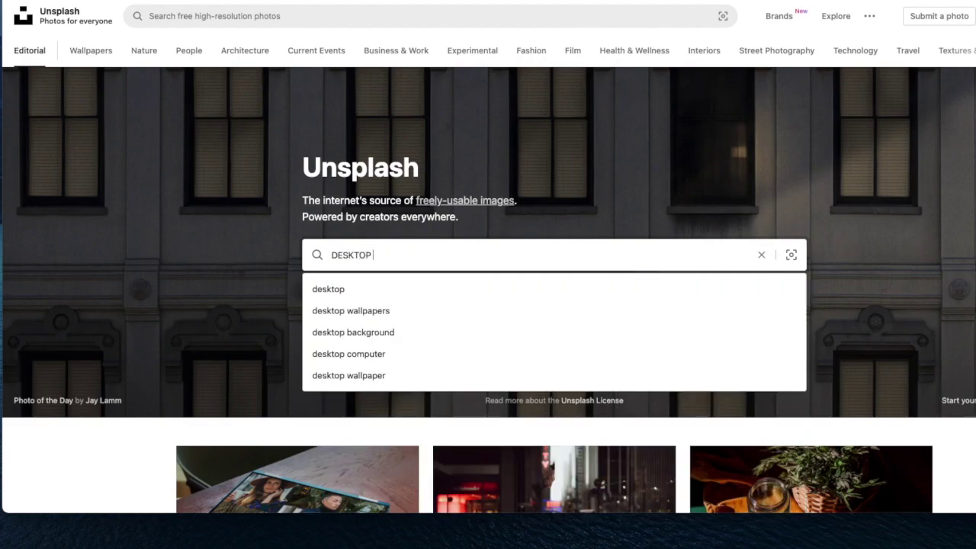
{"action": "key", "text": "Return"}
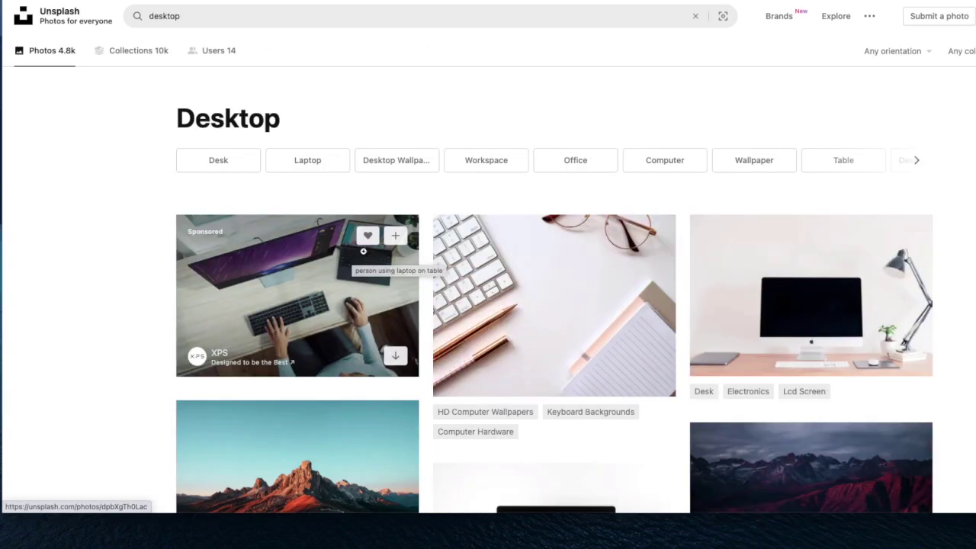
Browse the desktop photo results and open the white iMac photo with the curved wooden monitor stand.
{"action": "scroll", "coordinate": [518, 322], "scroll_direction": "down", "scroll_amount": 4}
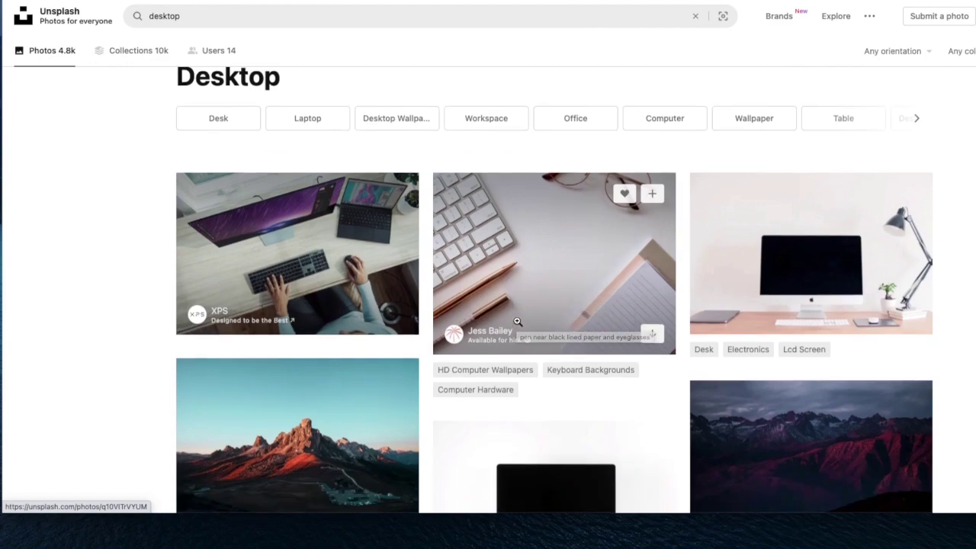
{"action": "scroll", "coordinate": [518, 322], "scroll_direction": "down", "scroll_amount": 6}
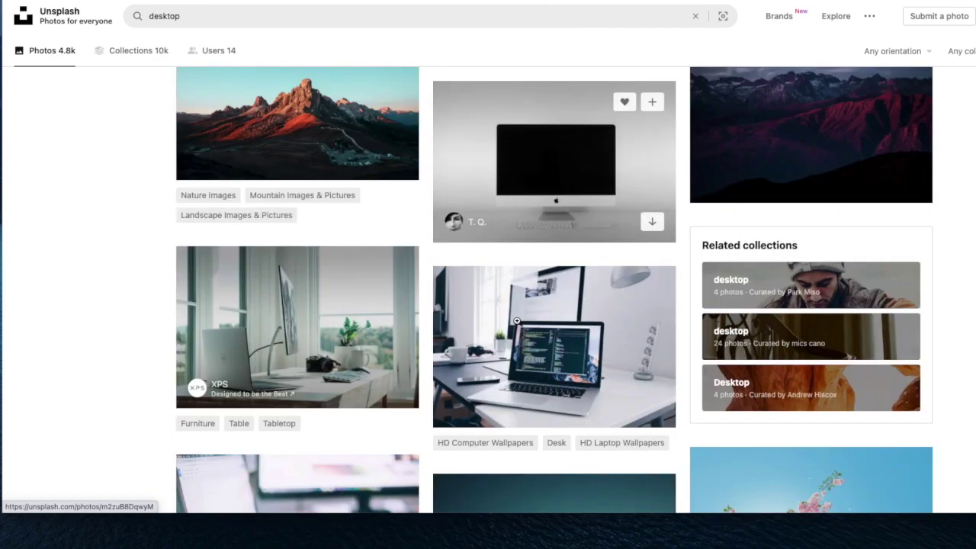
{"action": "scroll", "coordinate": [518, 325], "scroll_direction": "down", "scroll_amount": 3}
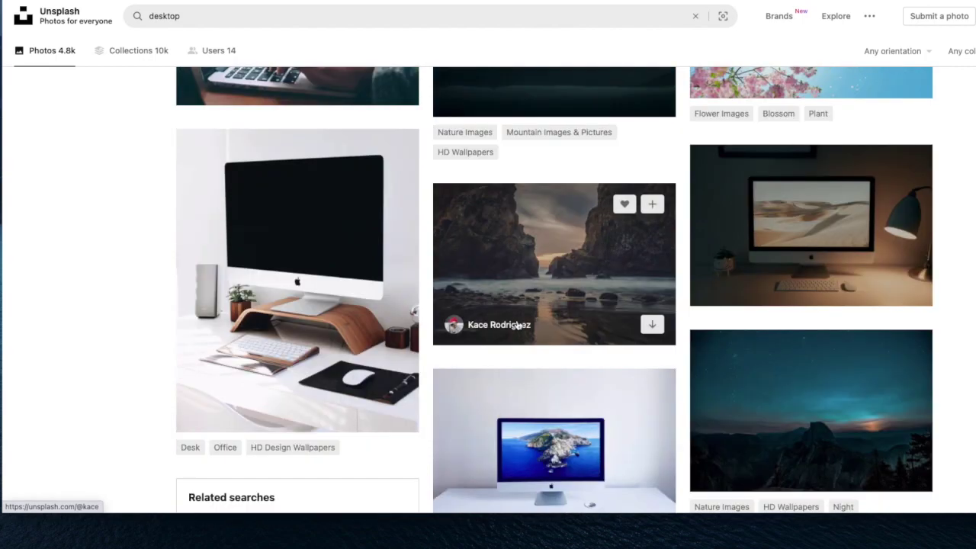
{"action": "scroll", "coordinate": [518, 323], "scroll_direction": "down", "scroll_amount": 1}
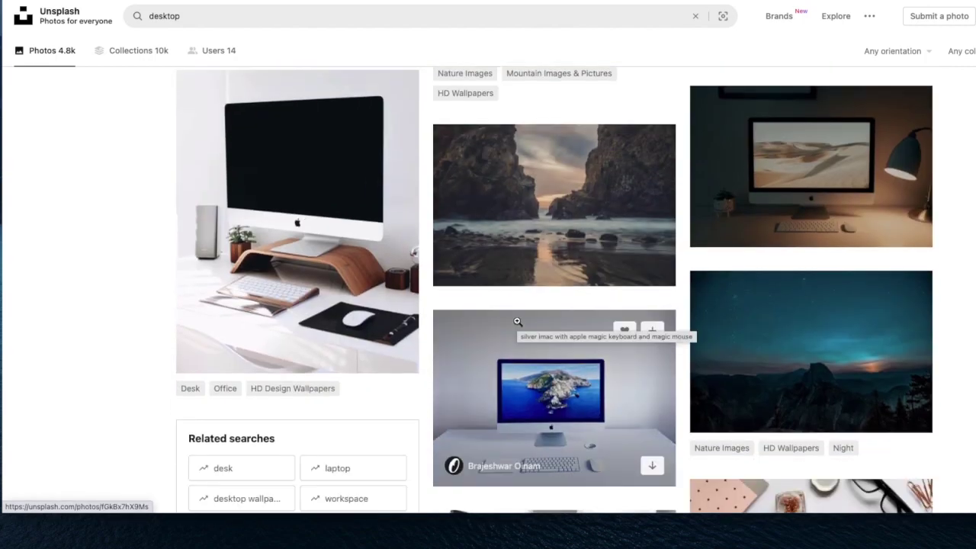
{"action": "scroll", "coordinate": [517, 322], "scroll_direction": "down", "scroll_amount": 1}
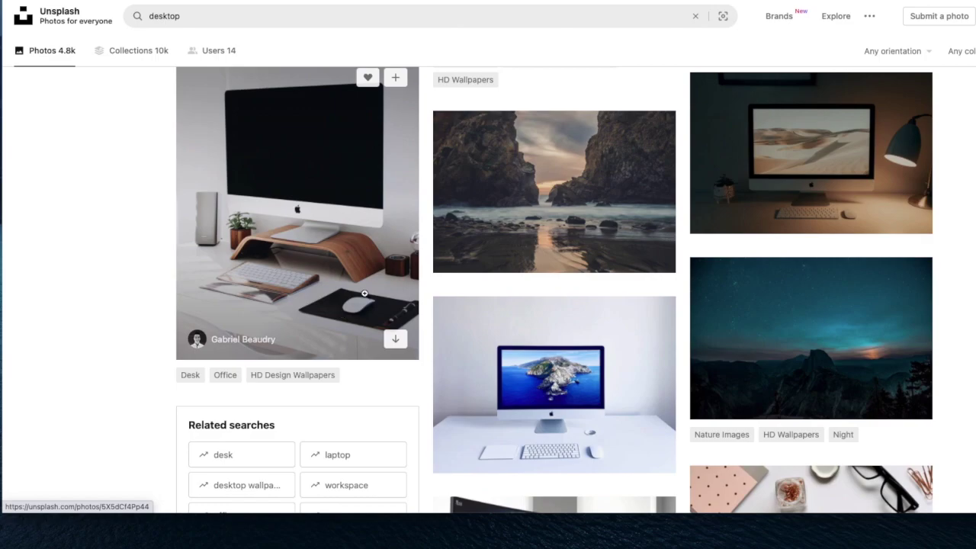
{"action": "scroll", "coordinate": [568, 332], "scroll_direction": "down", "scroll_amount": 5}
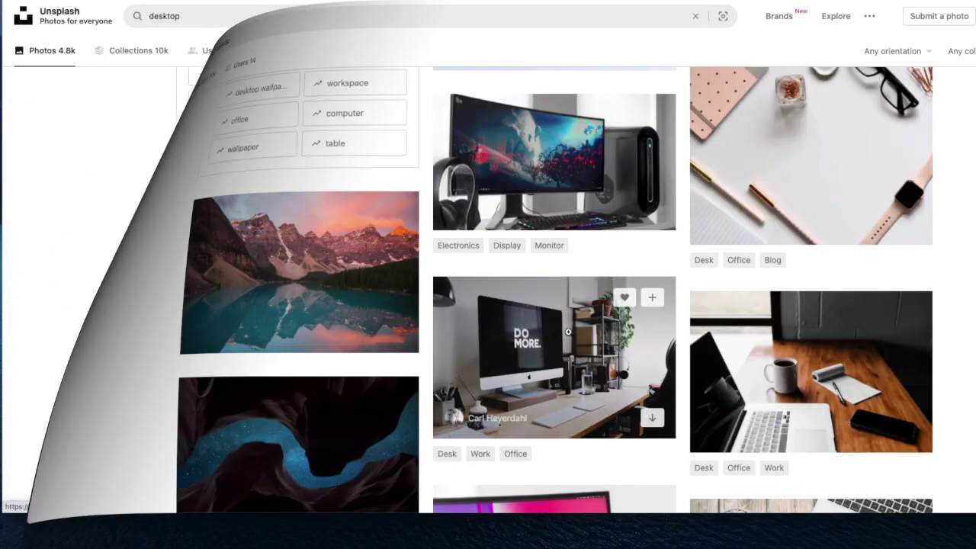
{"action": "scroll", "coordinate": [568, 333], "scroll_direction": "up", "scroll_amount": 5}
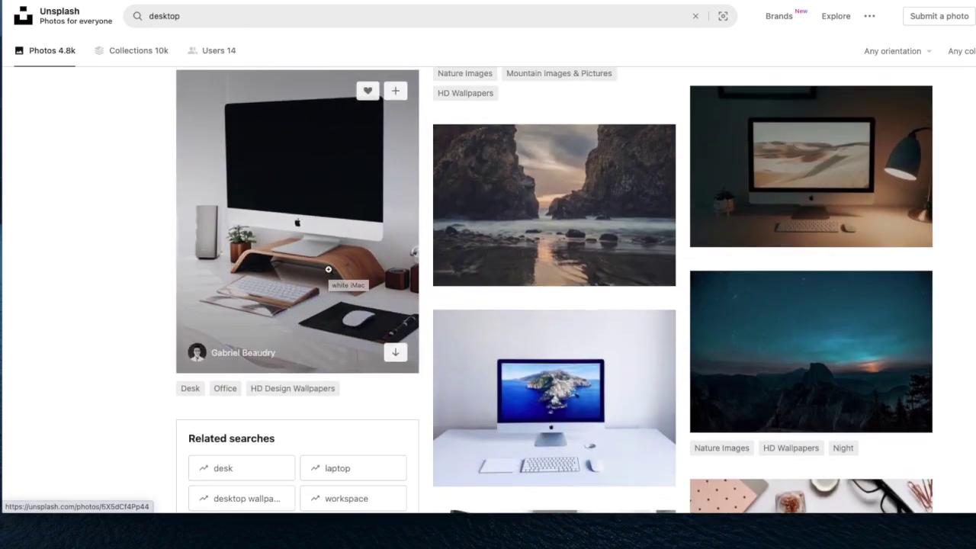
{"action": "left_click", "coordinate": [310, 284]}
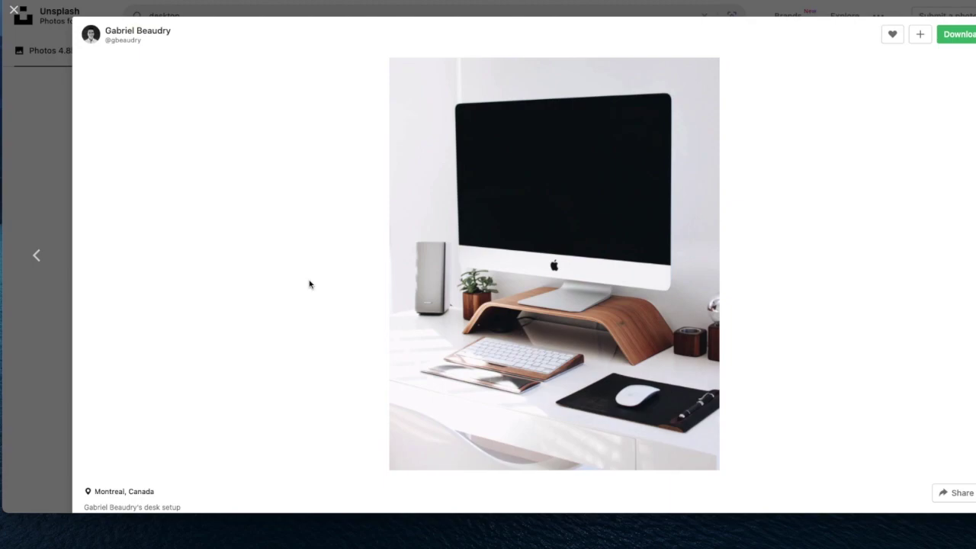
Download the iMac desk photo, view the downloaded file, and return to the search results.
{"action": "left_click", "coordinate": [967, 38]}
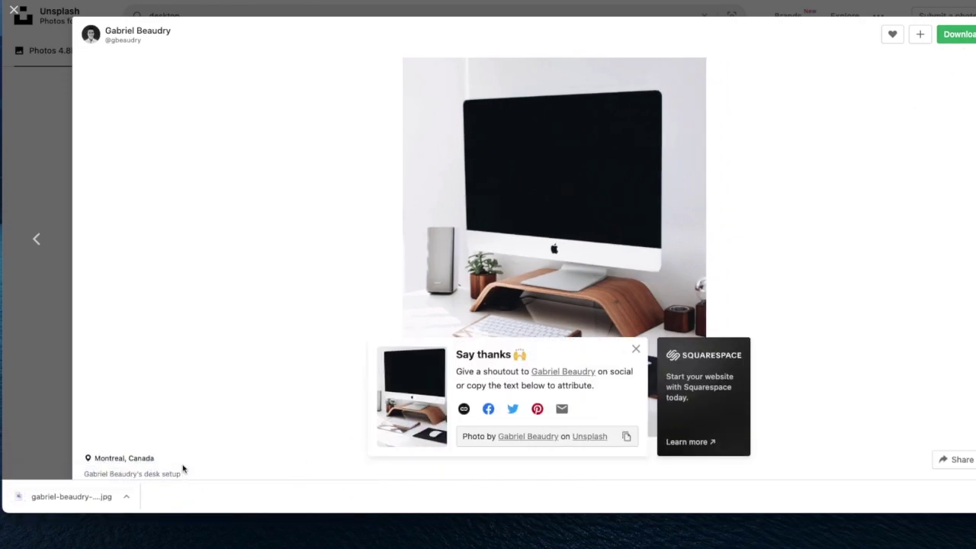
{"action": "left_click", "coordinate": [59, 496]}
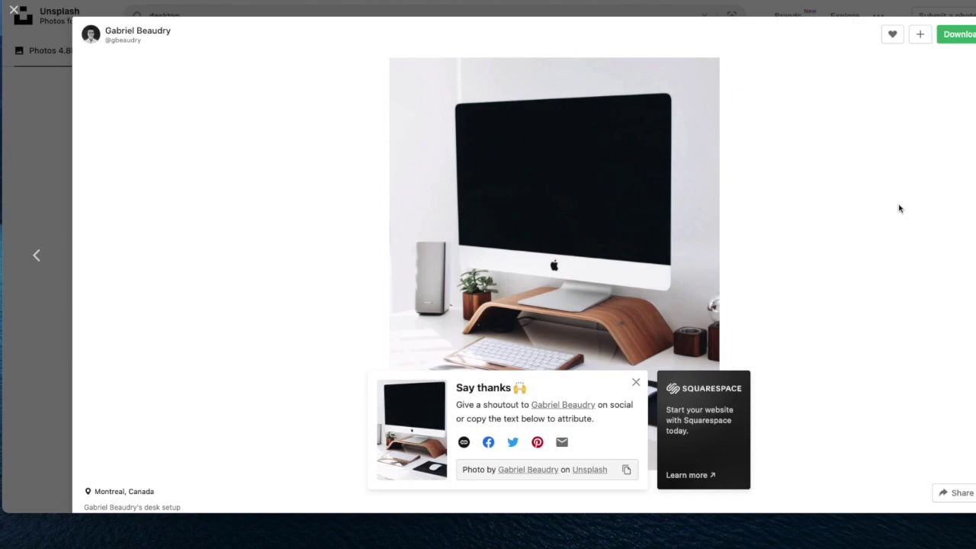
{"action": "left_click", "coordinate": [13, 10]}
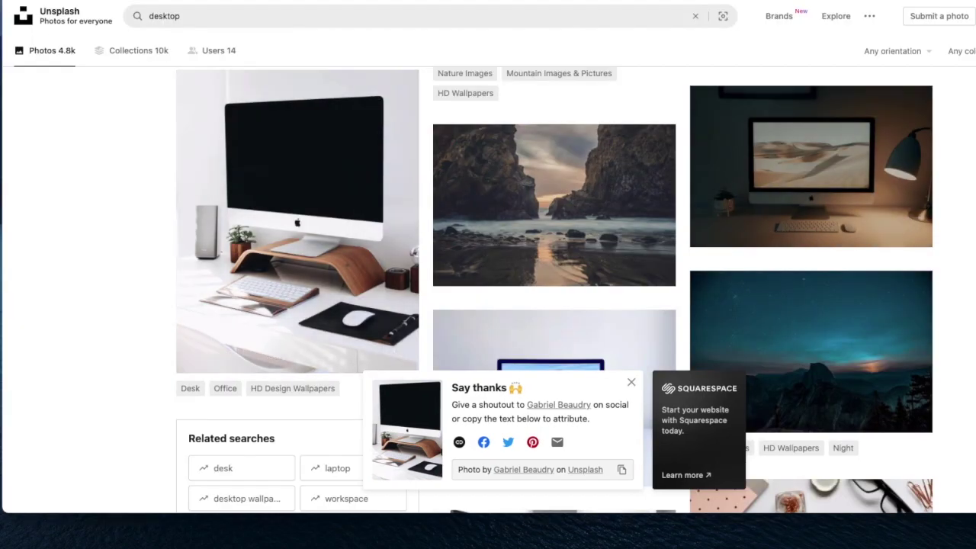
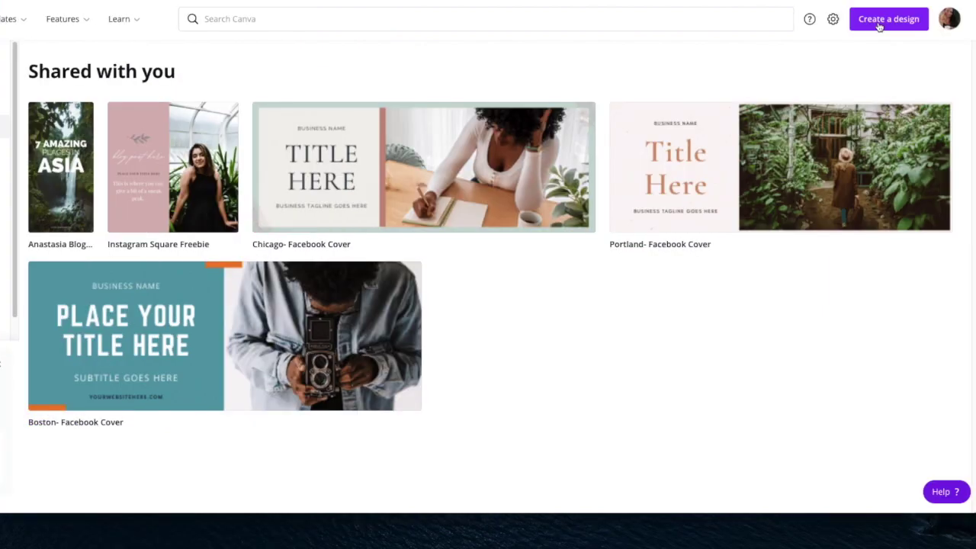
Switch to Canva and start a new design.
{"action": "left_click", "coordinate": [879, 24]}
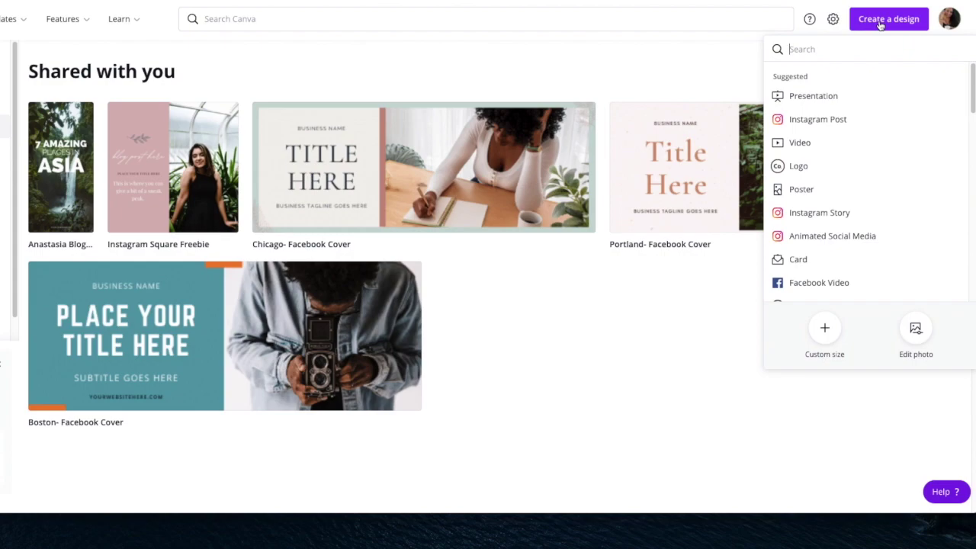
{"action": "type", "text": "735"}
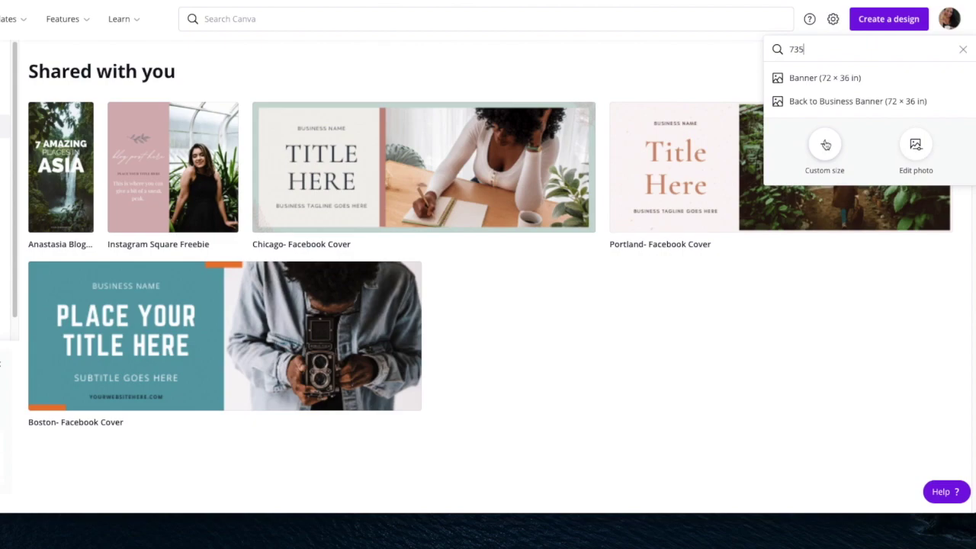
{"action": "key", "text": "BackSpace"}
{"action": "key", "text": "BackSpace"}
{"action": "key", "text": "BackSpace"}
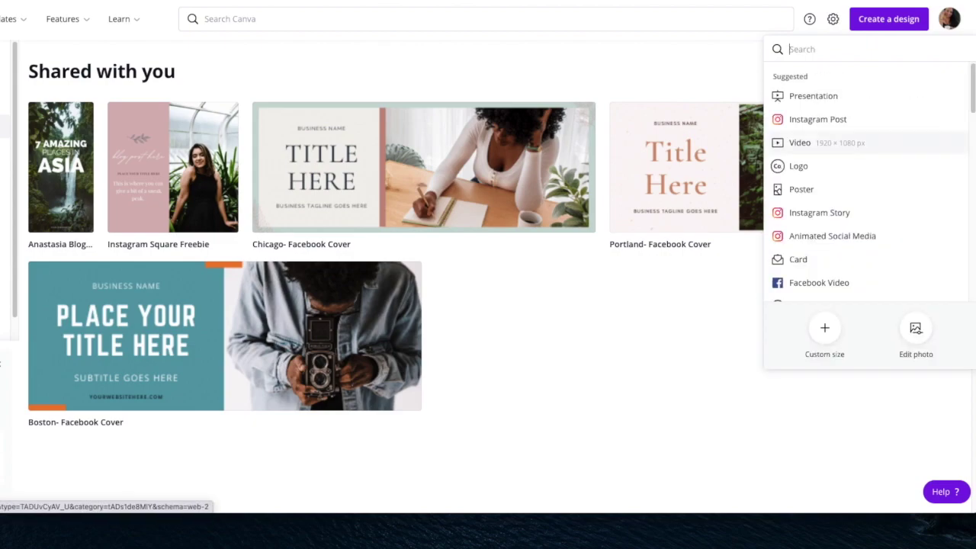
Create a custom-size design 735 px wide and 1500 px high.
{"action": "left_click", "coordinate": [829, 330]}
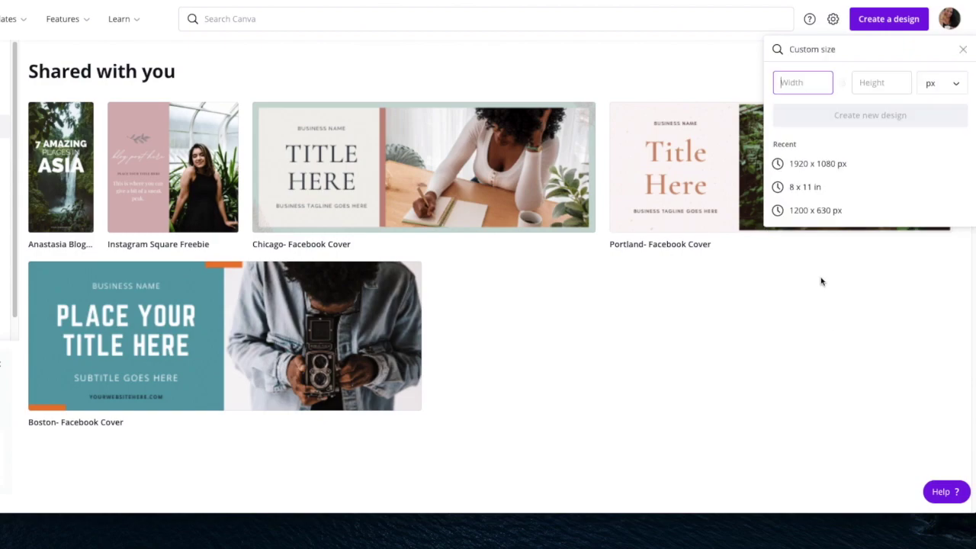
{"action": "type", "text": "735"}
{"action": "left_click", "coordinate": [869, 86]}
{"action": "type", "text": "1500"}
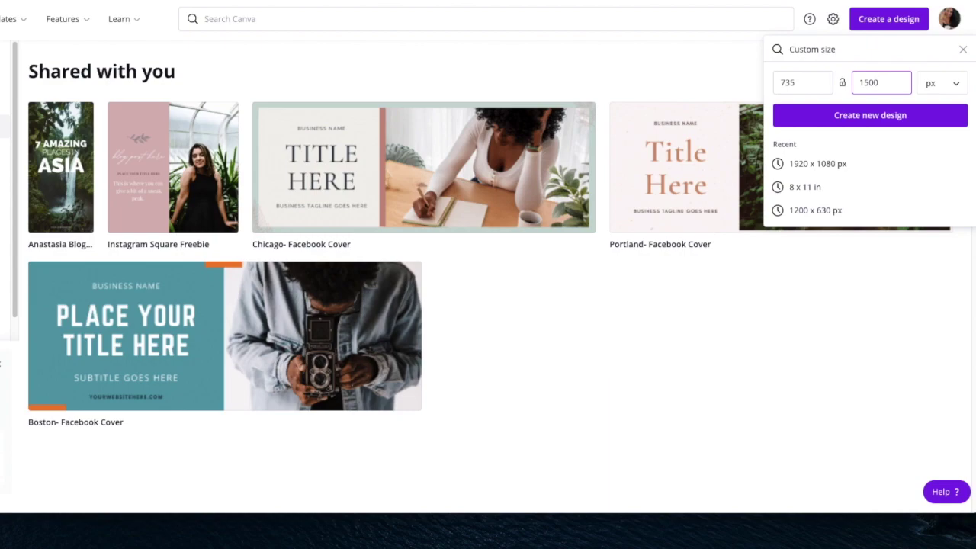
{"action": "left_click", "coordinate": [852, 119]}
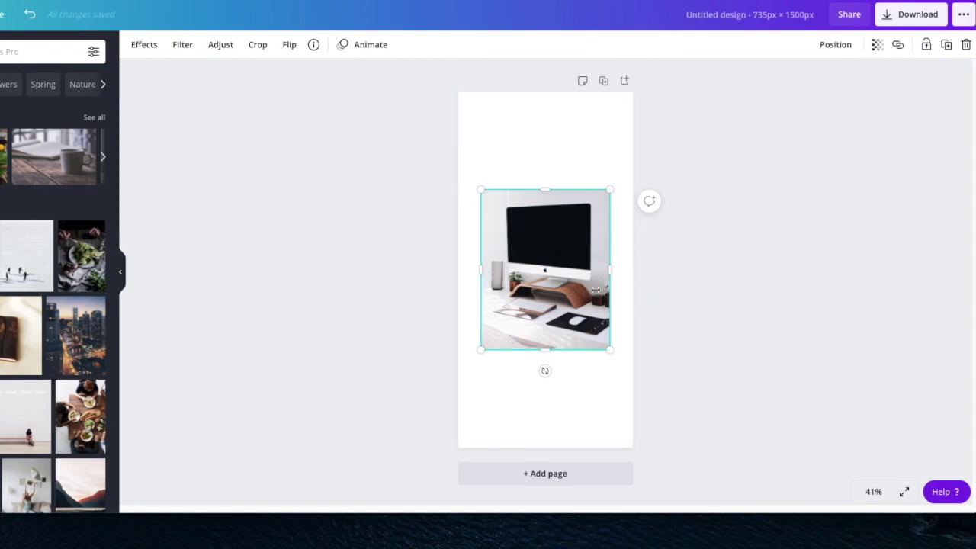
Align the iMac desk photo with the page's top edge and enlarge it to cover the whole page, extending past both sides.
{"action": "left_click_drag", "start_coordinate": [558, 255], "coordinate": [529, 157]}
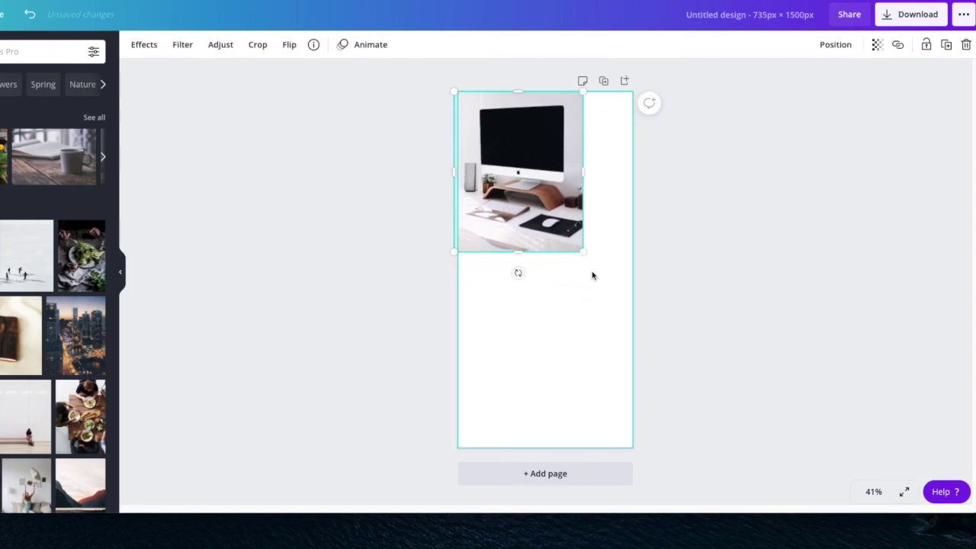
{"action": "left_click_drag", "start_coordinate": [582, 254], "coordinate": [663, 503]}
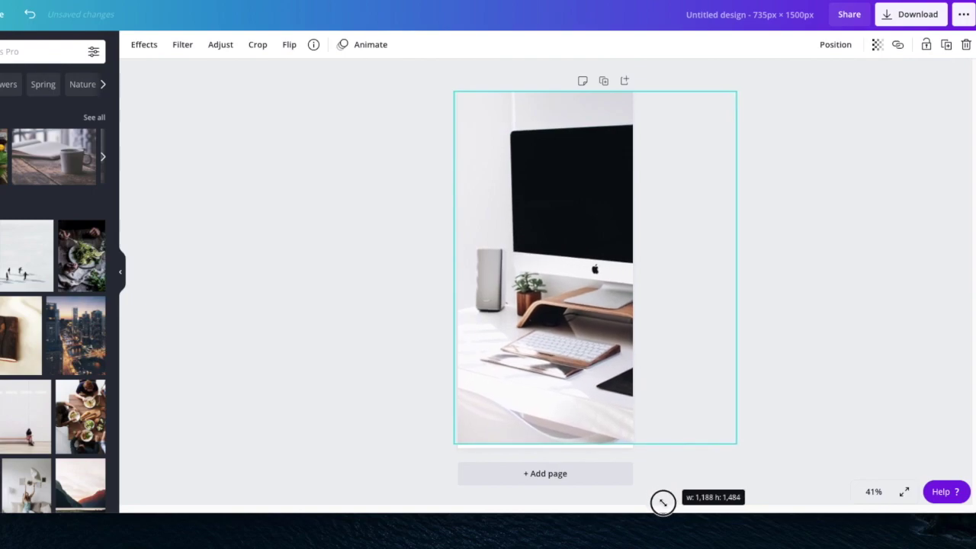
{"action": "left_click", "coordinate": [665, 458]}
{"action": "left_click_drag", "start_coordinate": [559, 351], "coordinate": [533, 344]}
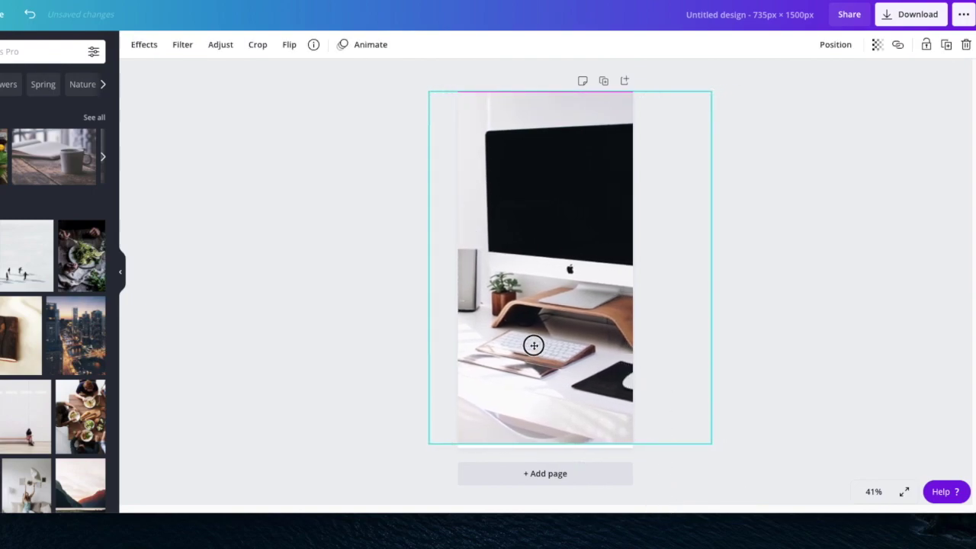
{"action": "left_click_drag", "start_coordinate": [712, 449], "coordinate": [720, 454]}
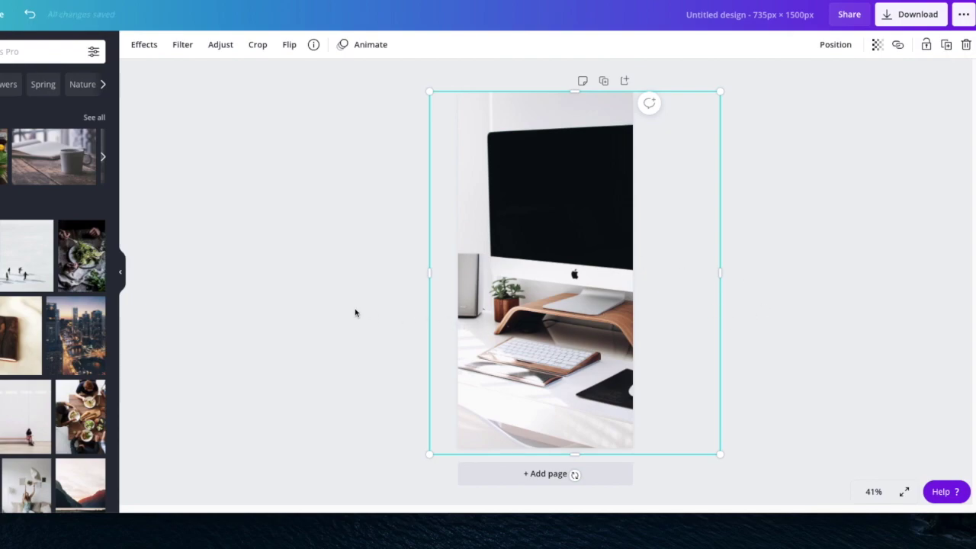
{"action": "left_click_drag", "start_coordinate": [575, 91], "coordinate": [577, 92]}
{"action": "left_click", "coordinate": [303, 212]}
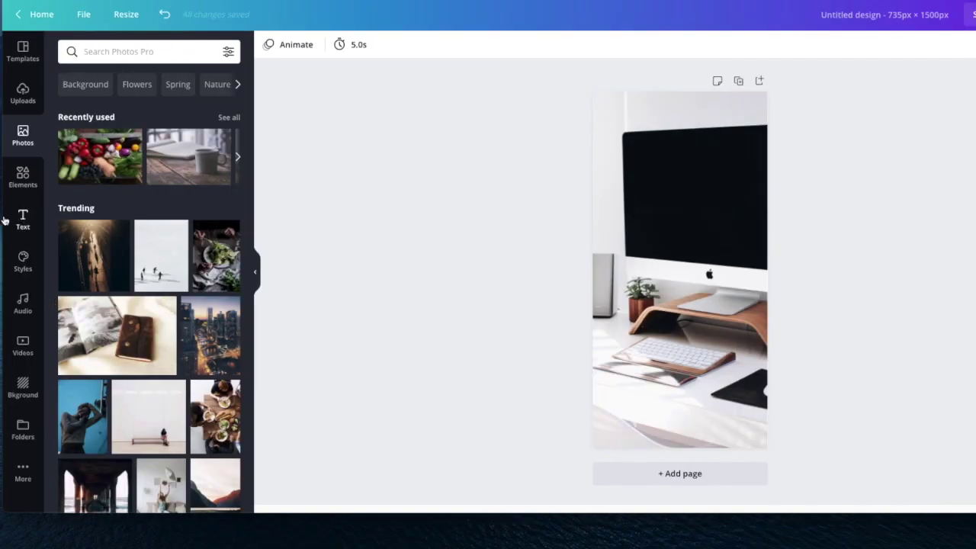
Add a square shape and enlarge it over the upper part of the page, leaving narrow margins at both sides and the top.
{"action": "left_click", "coordinate": [22, 176]}
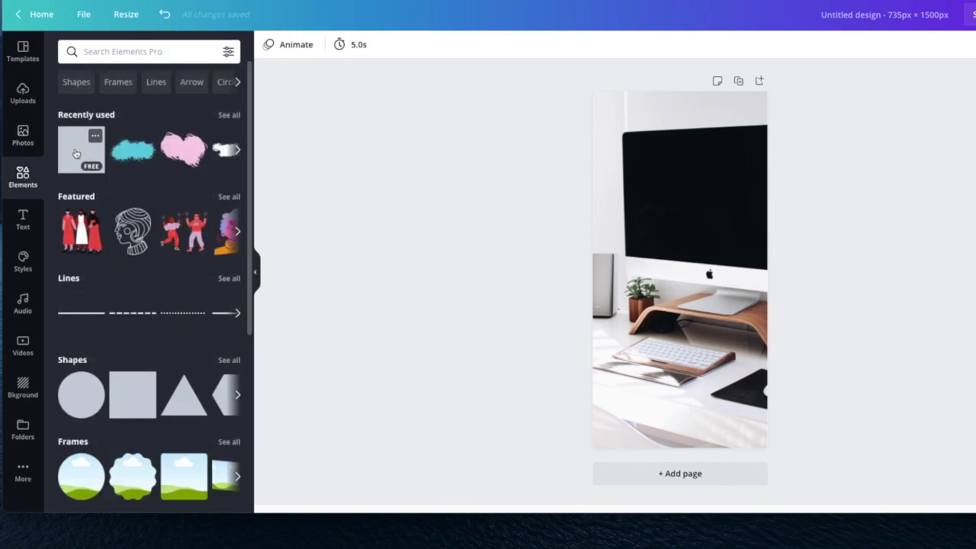
{"action": "left_click", "coordinate": [76, 154]}
{"action": "left_click", "coordinate": [696, 262]}
{"action": "left_click_drag", "start_coordinate": [696, 262], "coordinate": [670, 149]}
{"action": "left_click_drag", "start_coordinate": [701, 206], "coordinate": [769, 252]}
{"action": "left_click", "coordinate": [725, 339]}
{"action": "left_click_drag", "start_coordinate": [676, 198], "coordinate": [677, 194]}
{"action": "key", "text": "ctrl+z"}
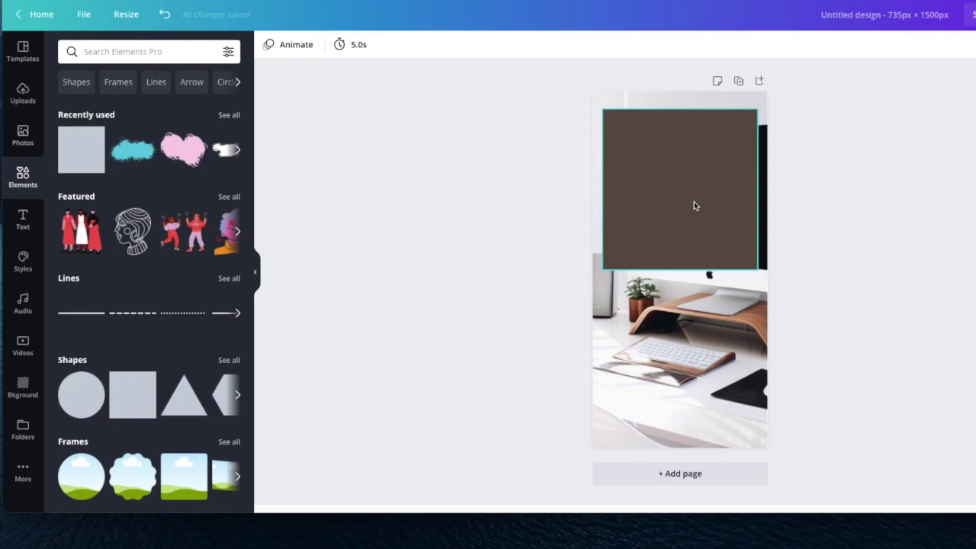
Recolor the square with the black photo color and make it semi-transparent so the monitor shows through.
{"action": "left_click", "coordinate": [694, 206]}
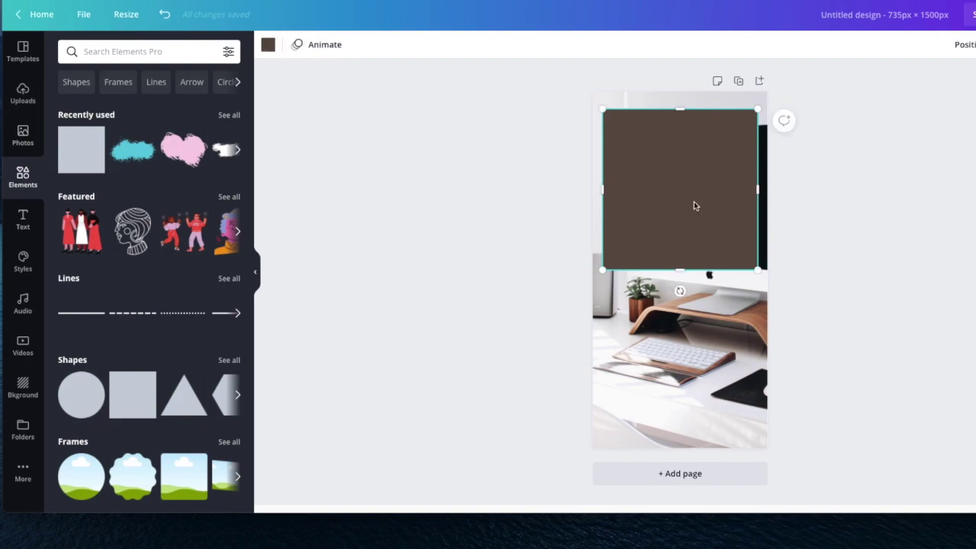
{"action": "left_click", "coordinate": [269, 47]}
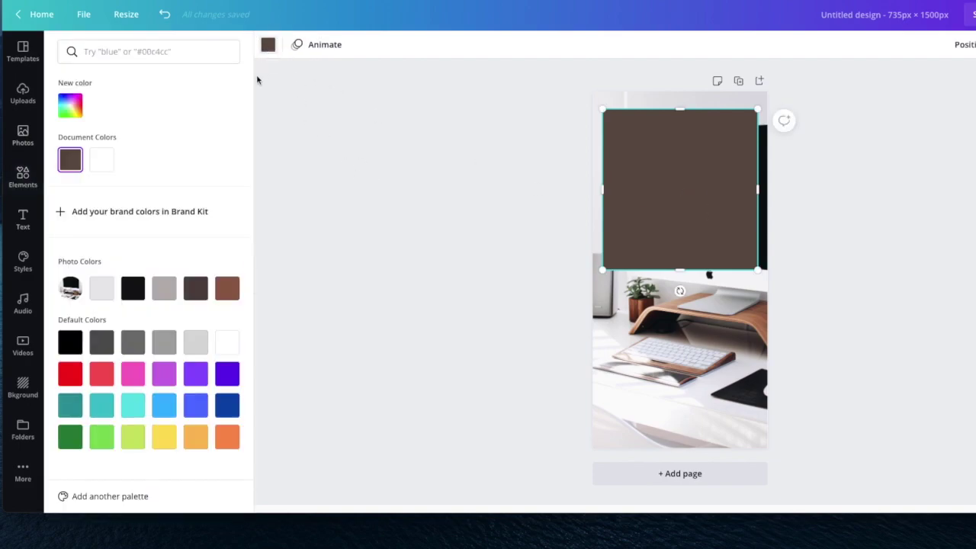
{"action": "left_click", "coordinate": [129, 292]}
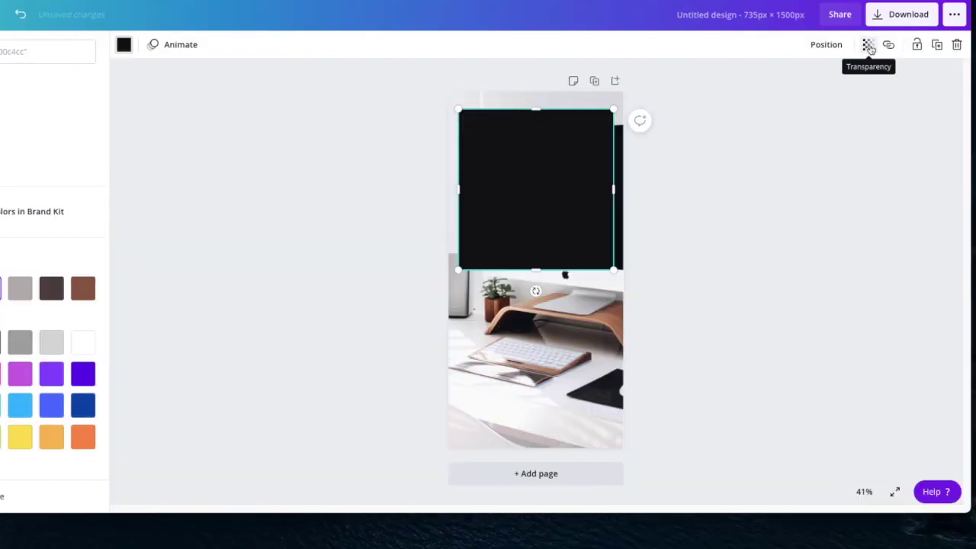
{"action": "left_click", "coordinate": [869, 47]}
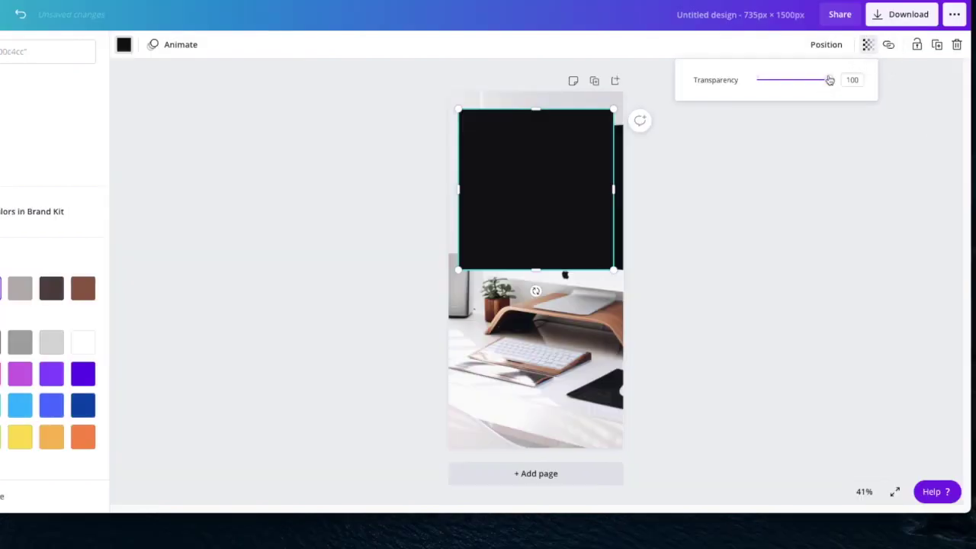
{"action": "left_click_drag", "start_coordinate": [829, 79], "coordinate": [801, 79]}
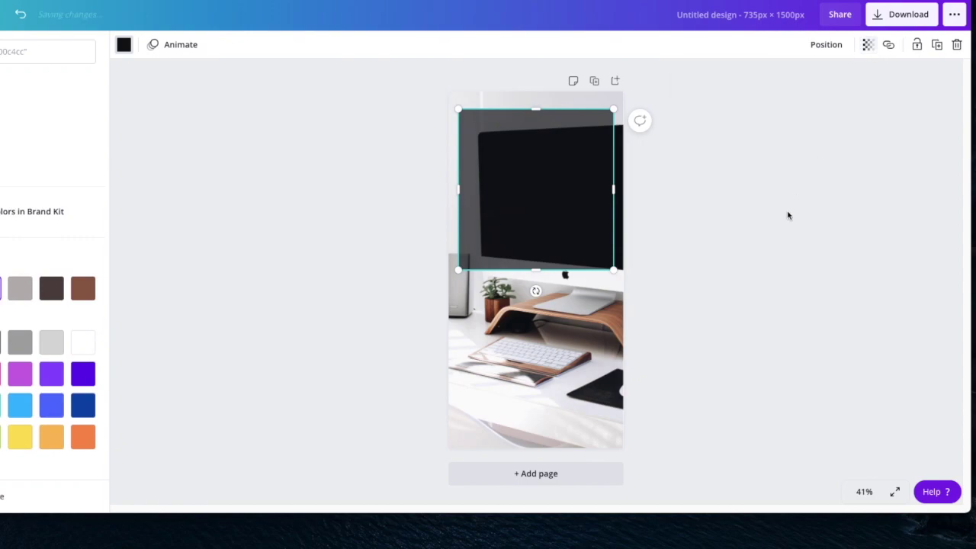
{"action": "key", "text": "Escape"}
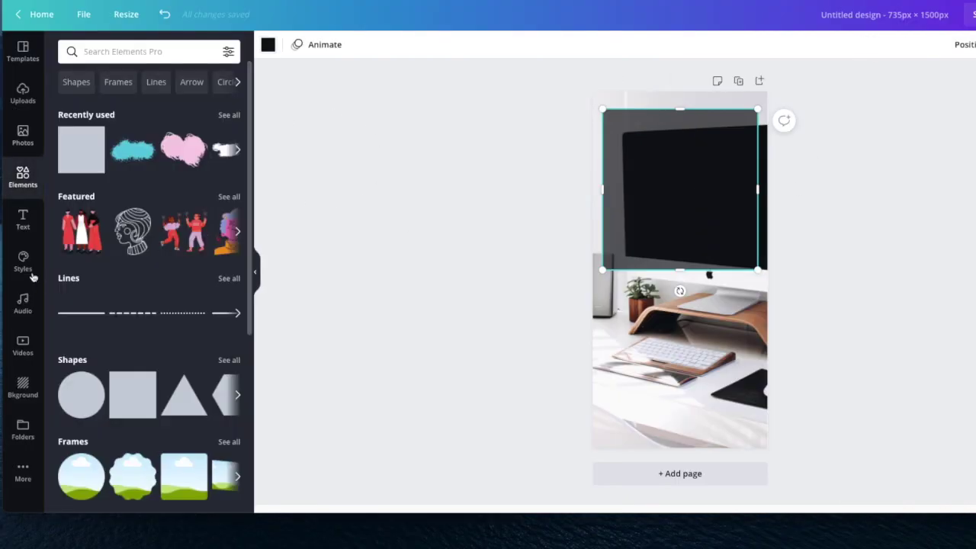
Add a heading text box to the page and browse the font combinations.
{"action": "left_click", "coordinate": [24, 221]}
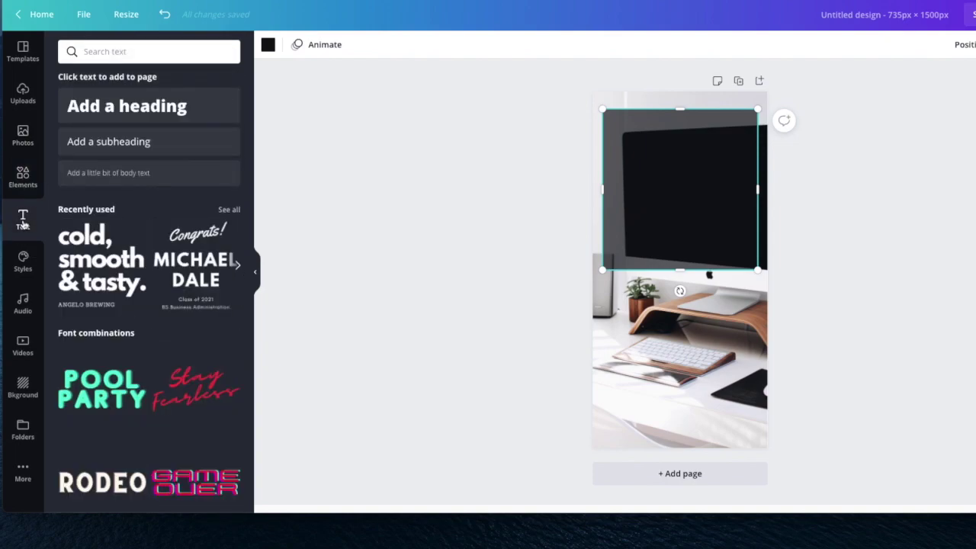
{"action": "left_click", "coordinate": [165, 107]}
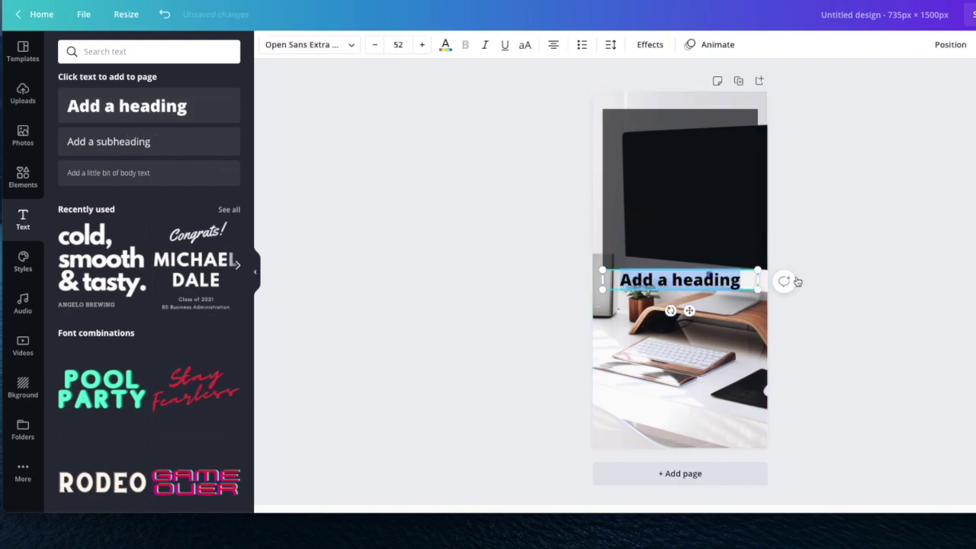
{"action": "left_click_drag", "start_coordinate": [249, 233], "coordinate": [259, 353]}
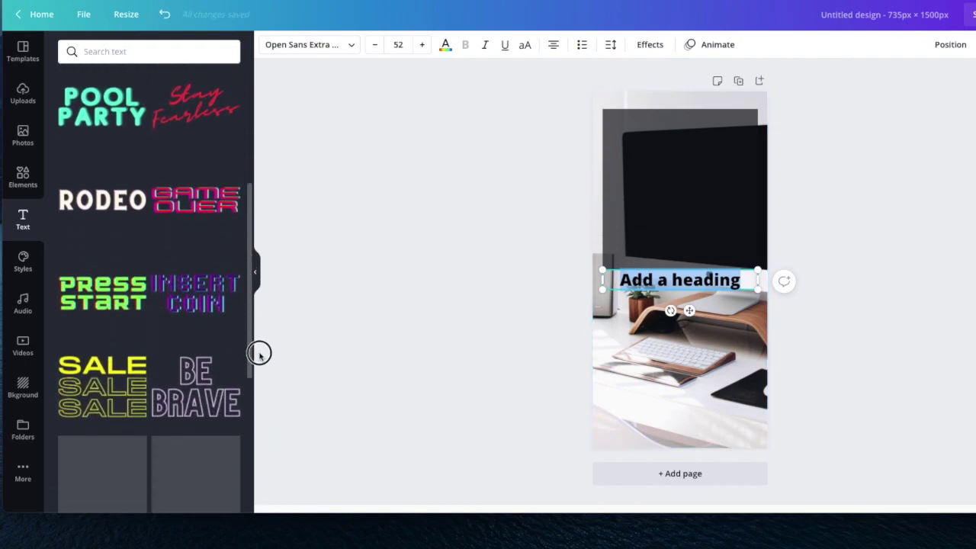
{"action": "scroll", "coordinate": [195, 389], "scroll_direction": "down", "scroll_amount": 4}
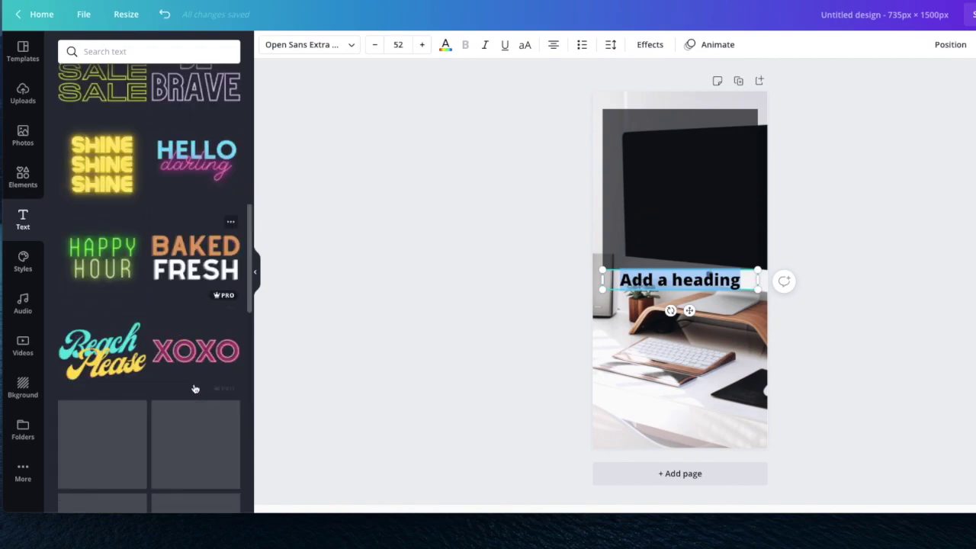
{"action": "scroll", "coordinate": [194, 389], "scroll_direction": "down", "scroll_amount": 1}
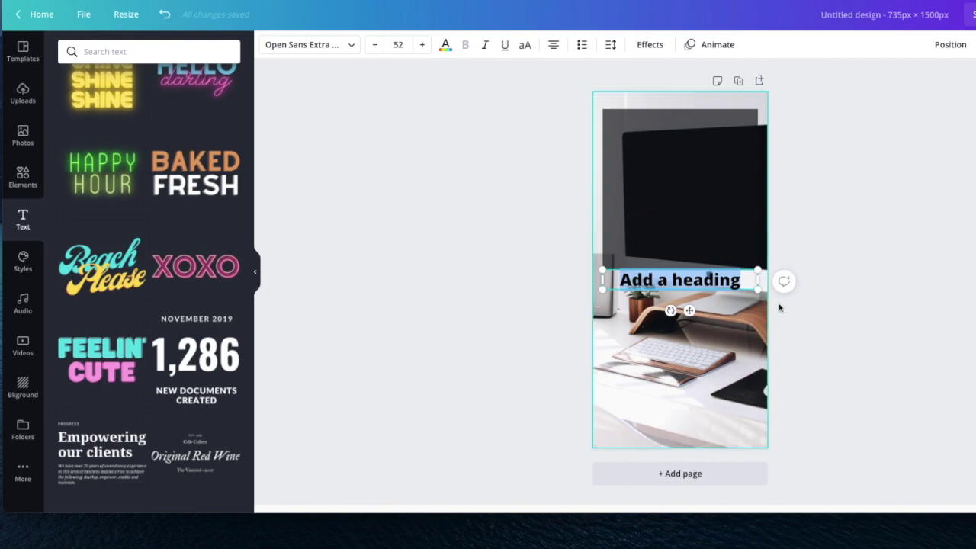
Move the heading just below the dark square and replace its text with "HOW TO GROW YOUR ONLINE BUSINESS".
{"action": "left_click", "coordinate": [679, 280]}
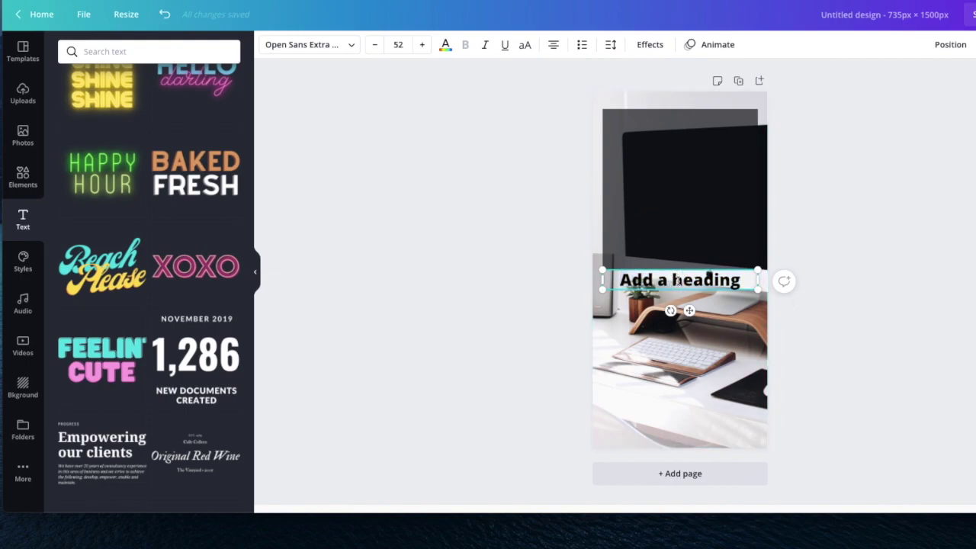
{"action": "left_click", "coordinate": [839, 344]}
{"action": "double_click", "coordinate": [660, 280]}
{"action": "left_click", "coordinate": [661, 281]}
{"action": "left_click", "coordinate": [822, 307]}
{"action": "left_click", "coordinate": [693, 270]}
{"action": "left_click_drag", "start_coordinate": [693, 270], "coordinate": [690, 301]}
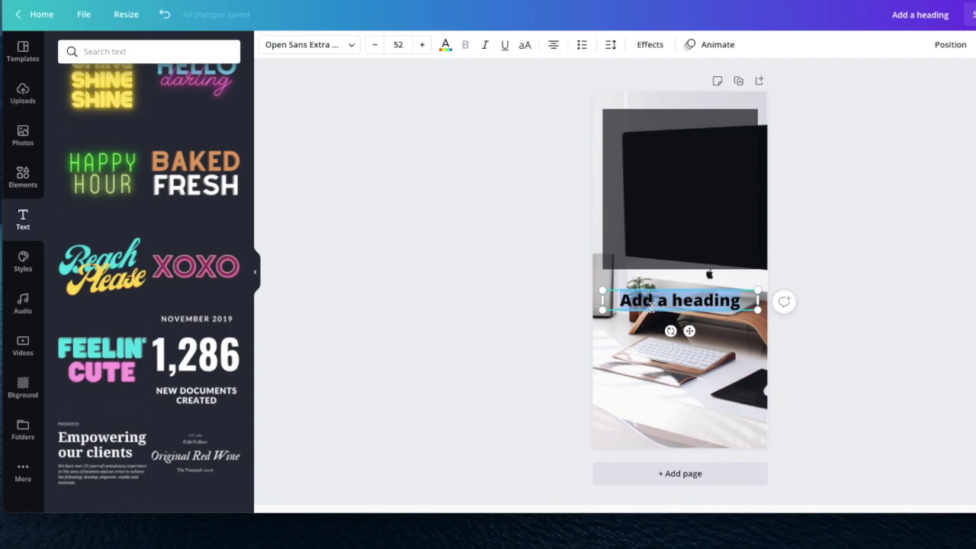
{"action": "type", "text": "HOW TO "}
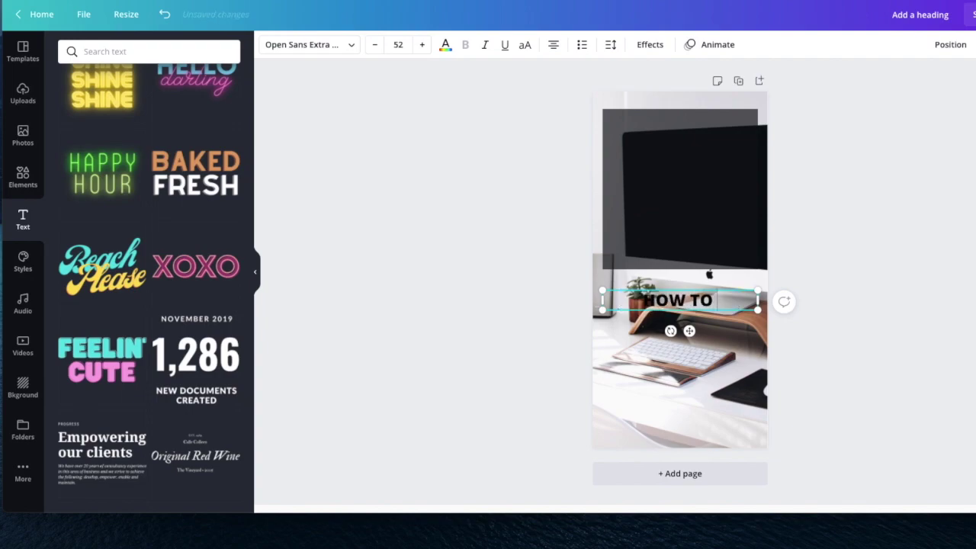
{"action": "type", "text": "GROW YOUR"}
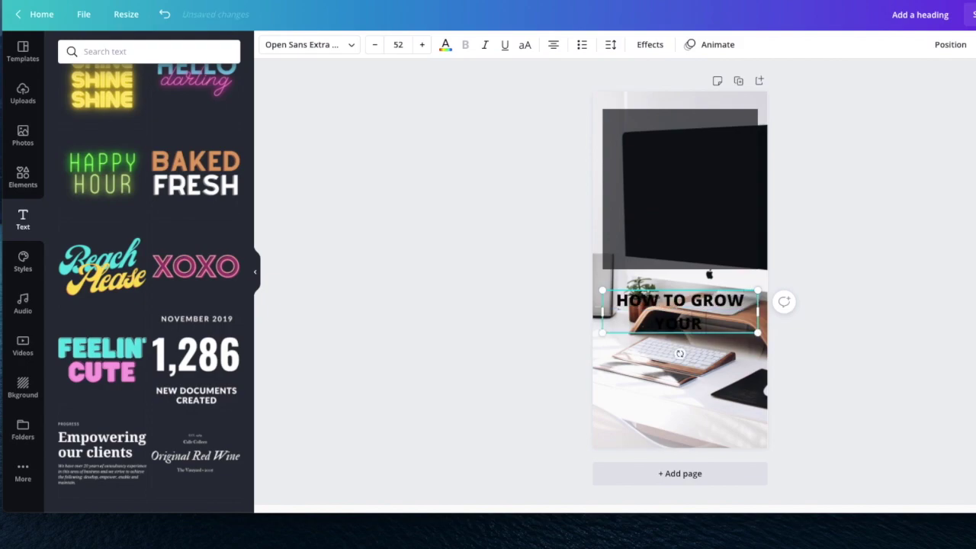
{"action": "type", "text": " ONLIN"}
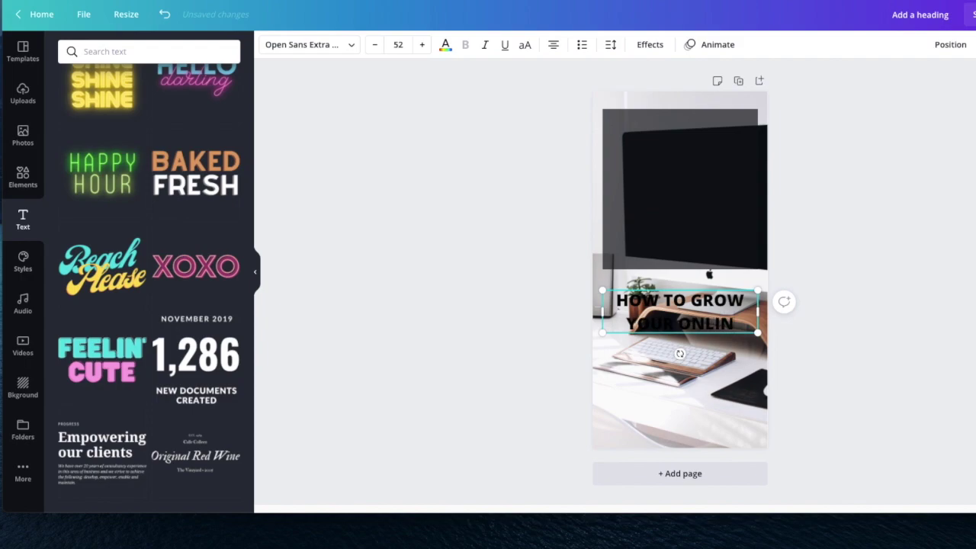
{"action": "type", "text": "E BUSINESS"}
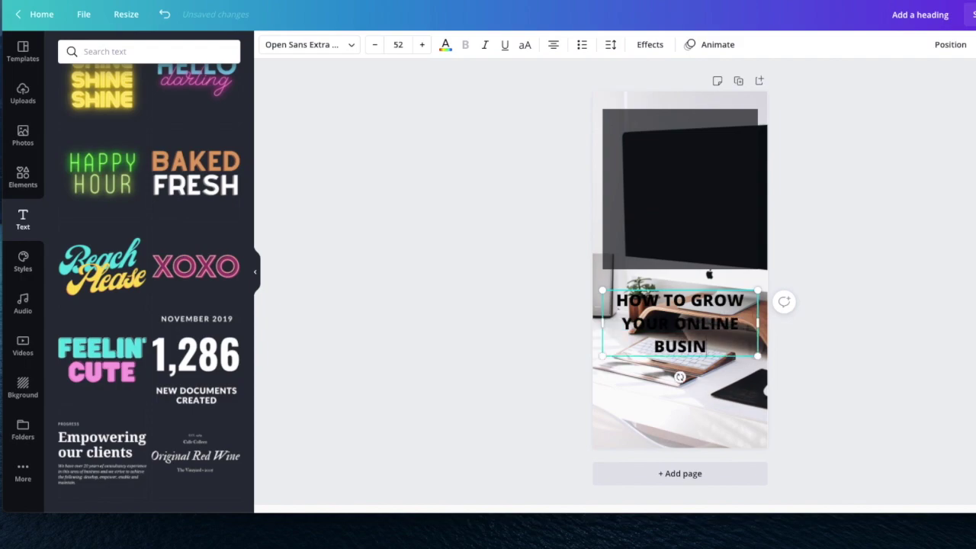
Color the heading text white.
{"action": "left_click", "coordinate": [445, 50]}
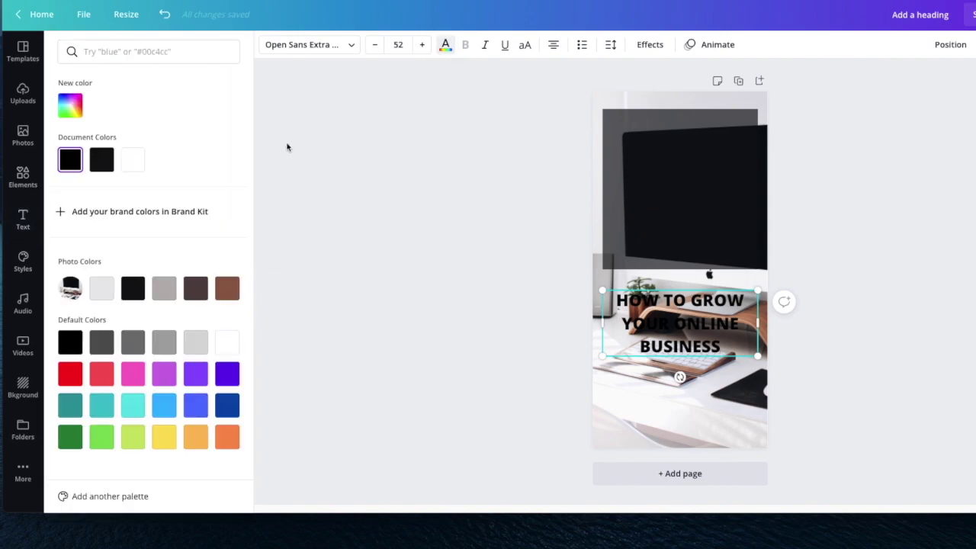
{"action": "left_click", "coordinate": [133, 166]}
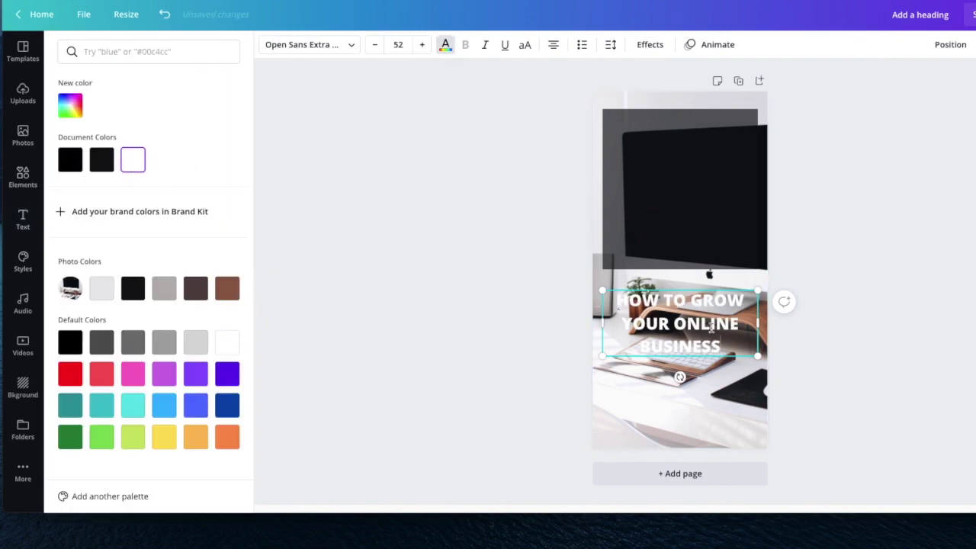
{"action": "left_click", "coordinate": [828, 328]}
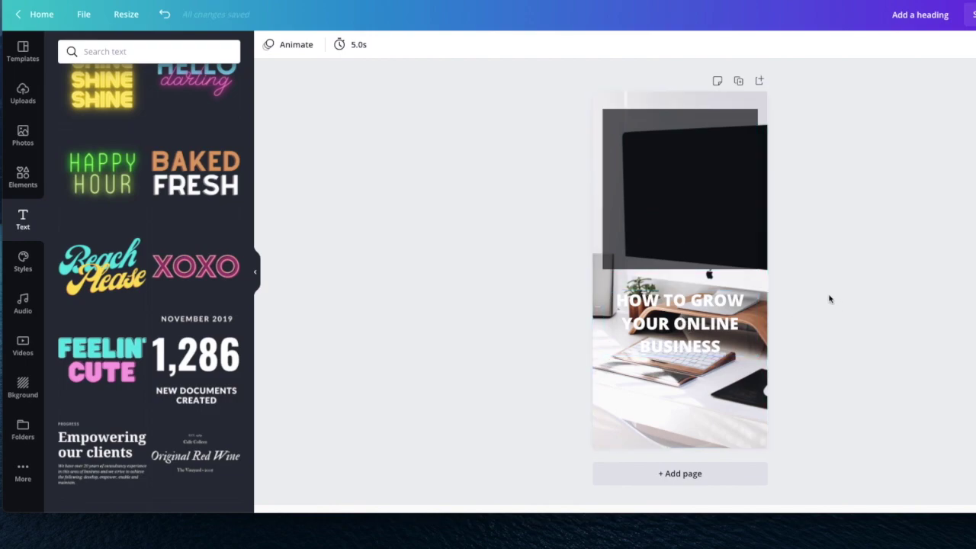
Place the heading on the upper part of the dark square and shorten the square from below to fit the three text lines.
{"action": "left_click", "coordinate": [691, 320]}
{"action": "left_click_drag", "start_coordinate": [691, 320], "coordinate": [687, 145]}
{"action": "left_click", "coordinate": [675, 249]}
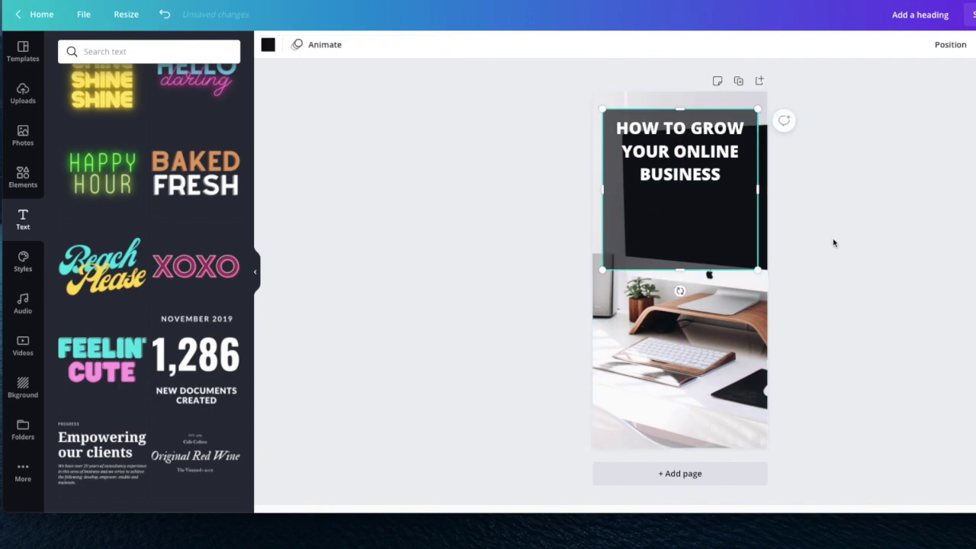
{"action": "left_click_drag", "start_coordinate": [679, 269], "coordinate": [688, 198]}
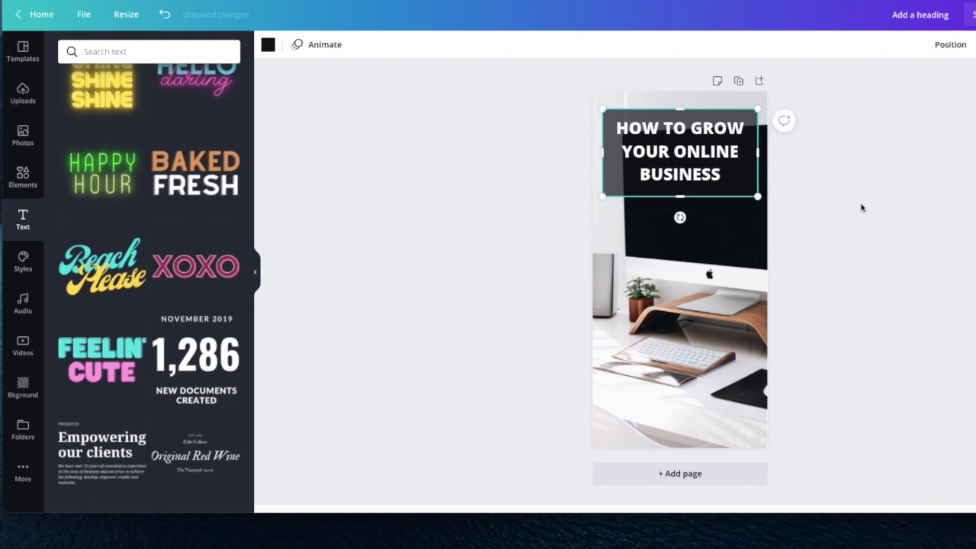
{"action": "left_click", "coordinate": [864, 265]}
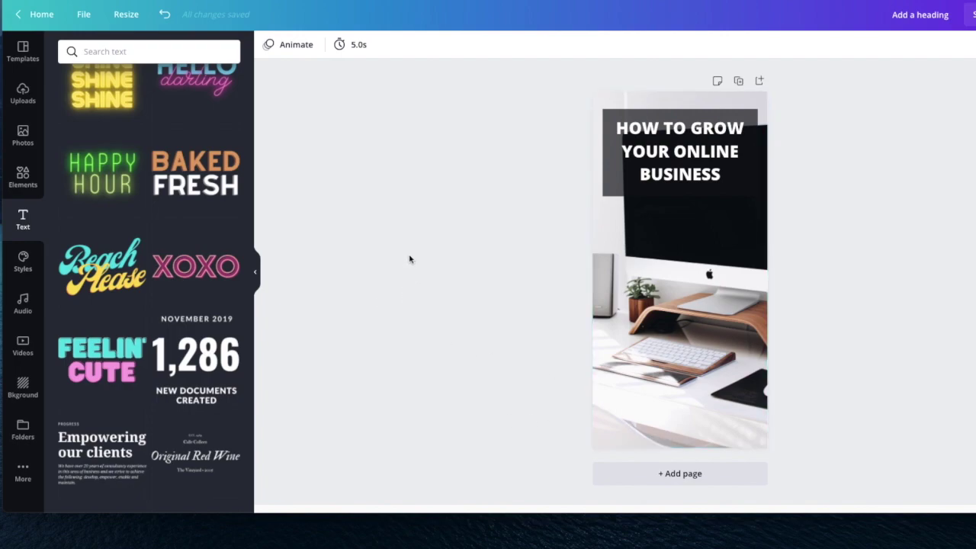
Add a square as a full-width band along the page's bottom edge, and delete the extra square in the middle.
{"action": "left_click", "coordinate": [23, 178]}
{"action": "left_click", "coordinate": [81, 149]}
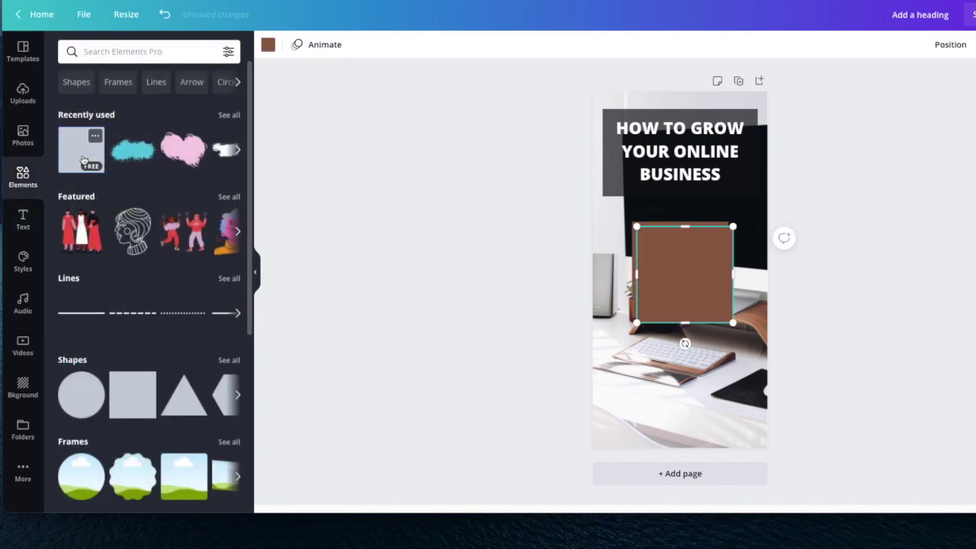
{"action": "left_click_drag", "start_coordinate": [693, 312], "coordinate": [777, 458]}
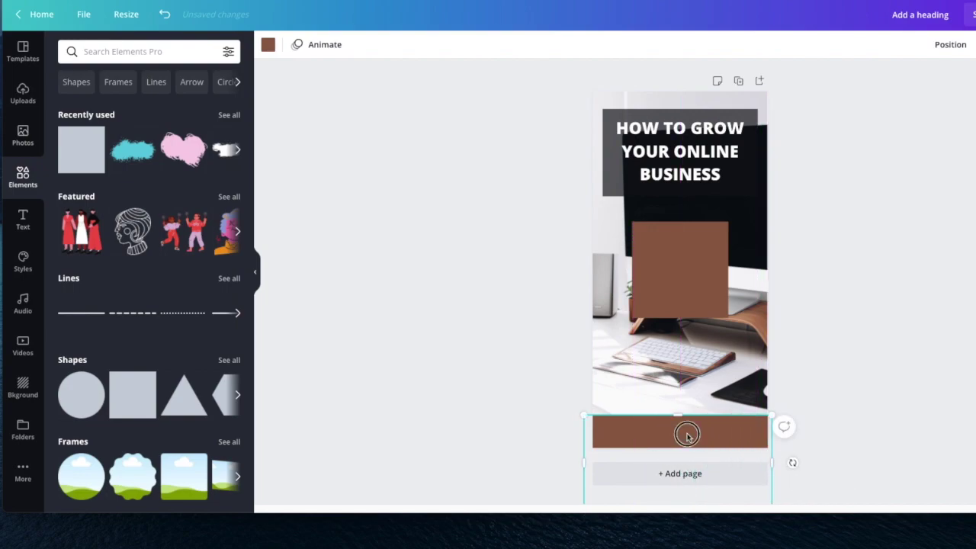
{"action": "left_click", "coordinate": [672, 277]}
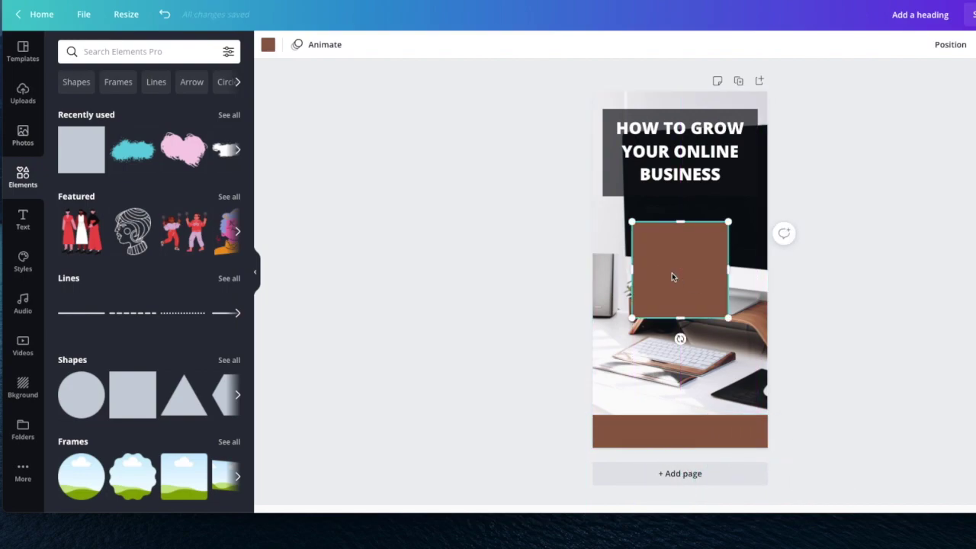
{"action": "key", "text": "Delete"}
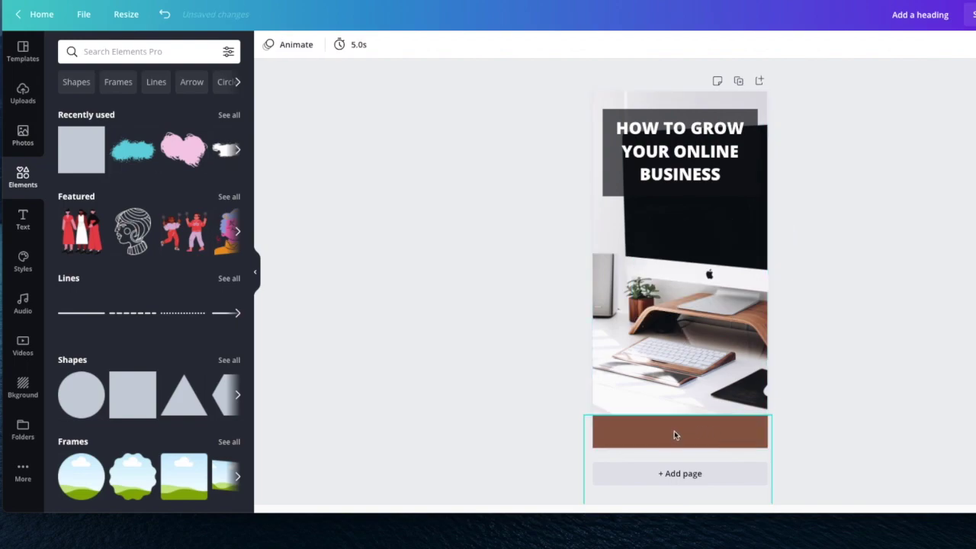
Recolor the bottom band with the black document color and make it semi-transparent.
{"action": "left_click", "coordinate": [632, 425]}
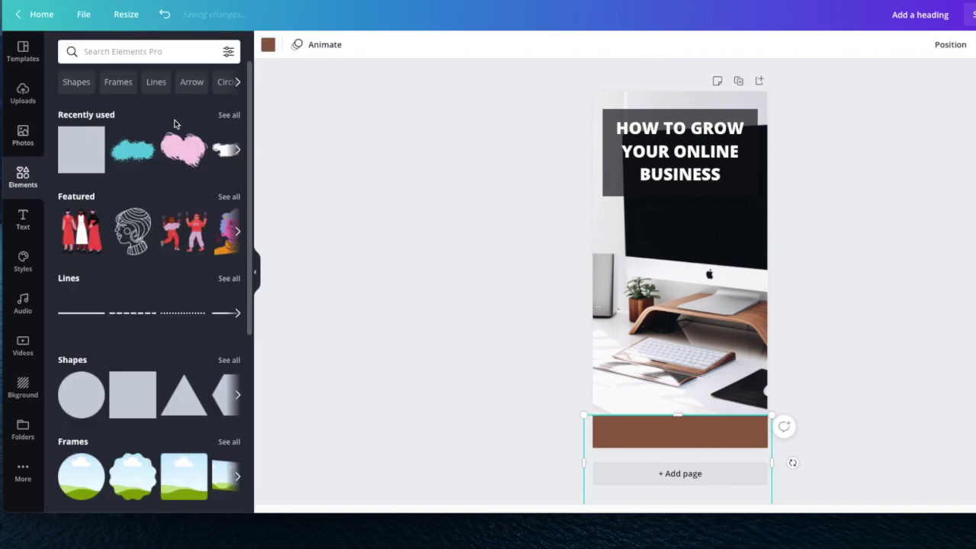
{"action": "left_click", "coordinate": [268, 46]}
{"action": "left_click", "coordinate": [70, 160]}
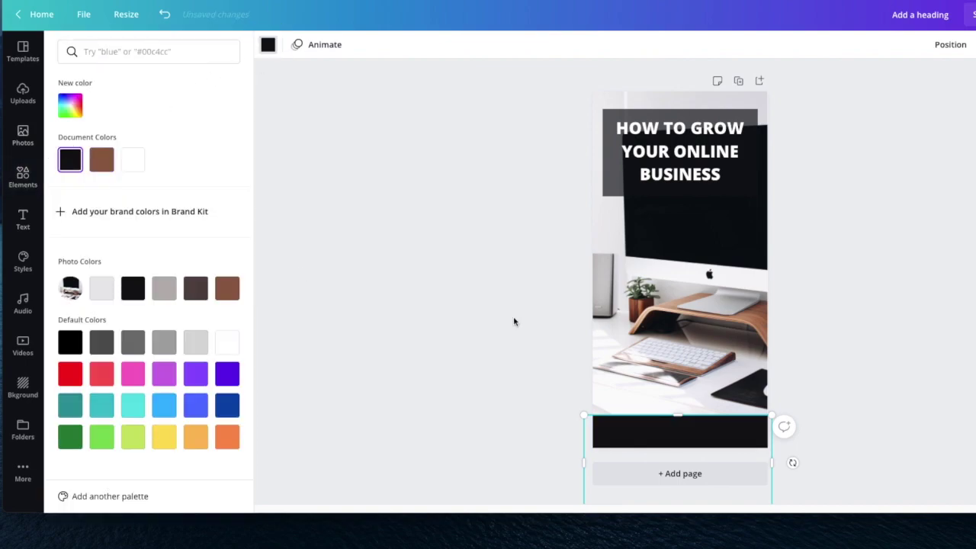
{"action": "left_click", "coordinate": [971, 45]}
{"action": "left_click_drag", "start_coordinate": [972, 81], "coordinate": [947, 80]}
{"action": "left_click", "coordinate": [944, 283]}
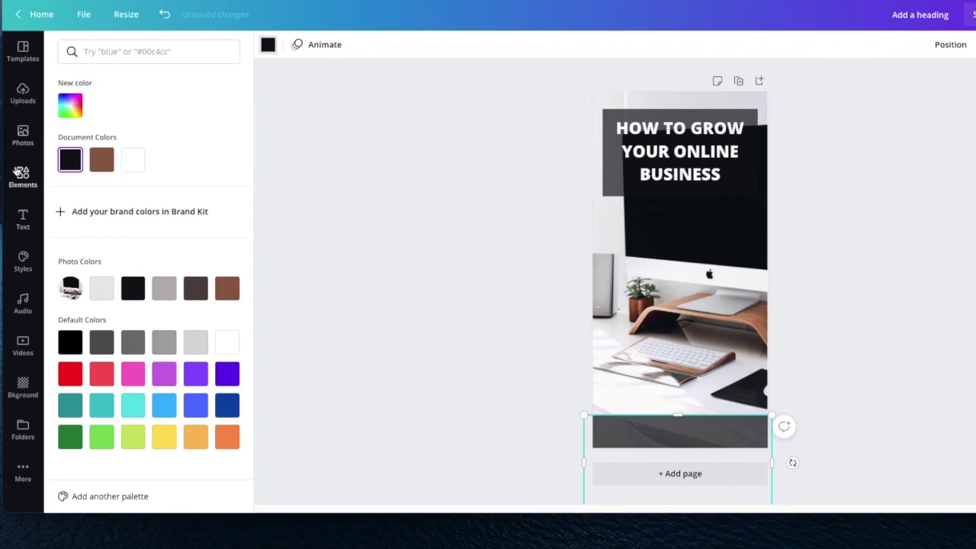
Add a subheading text box to the page and enter the website address in it.
{"action": "left_click", "coordinate": [23, 221]}
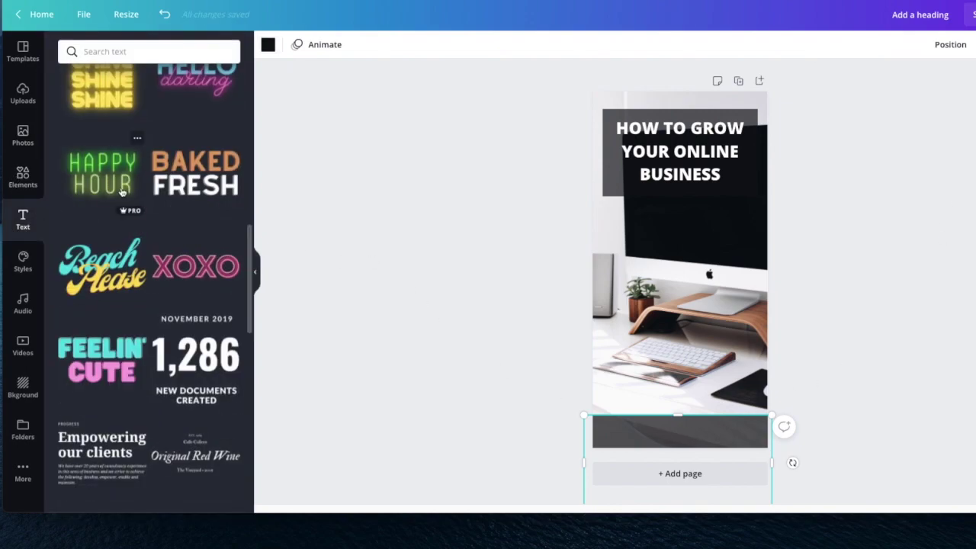
{"action": "scroll", "coordinate": [122, 191], "scroll_direction": "up", "scroll_amount": 10}
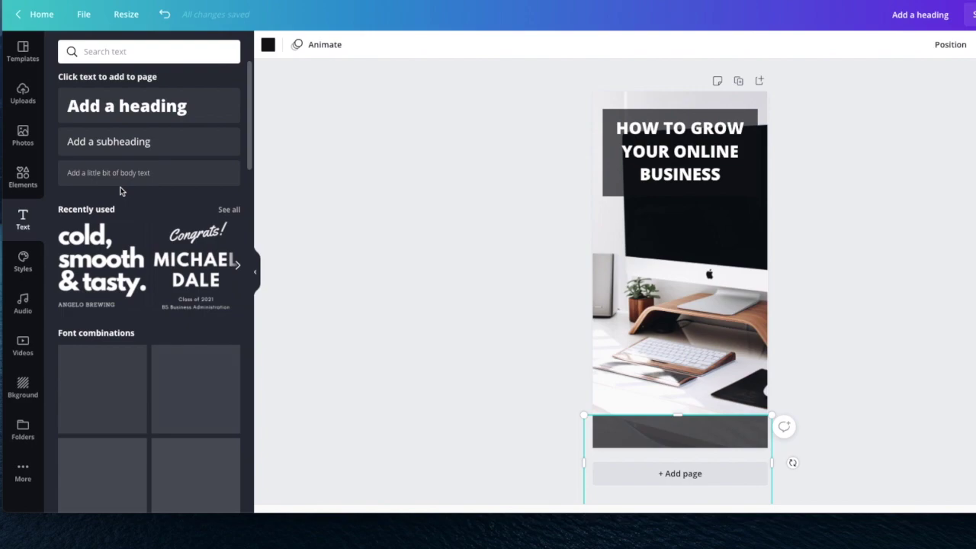
{"action": "left_click", "coordinate": [134, 142]}
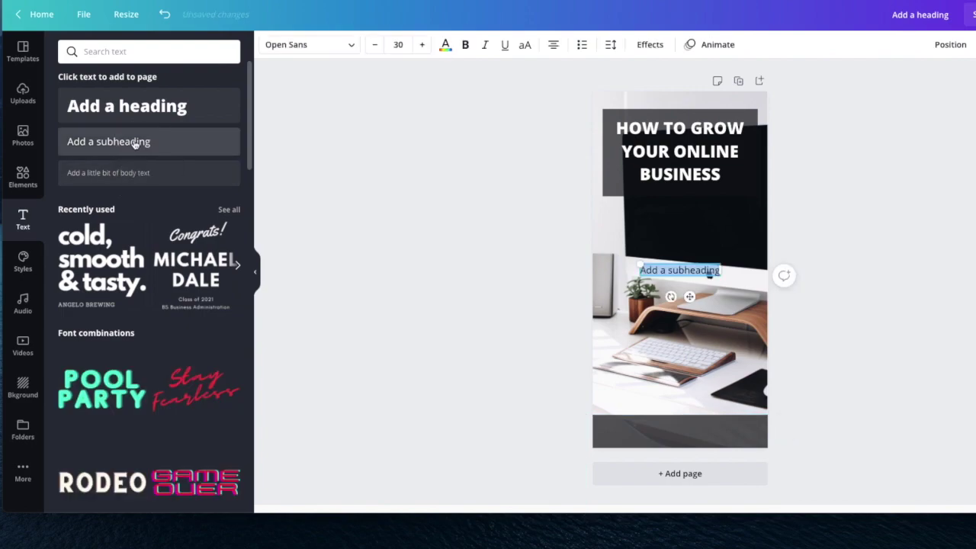
{"action": "type", "text": "www"}
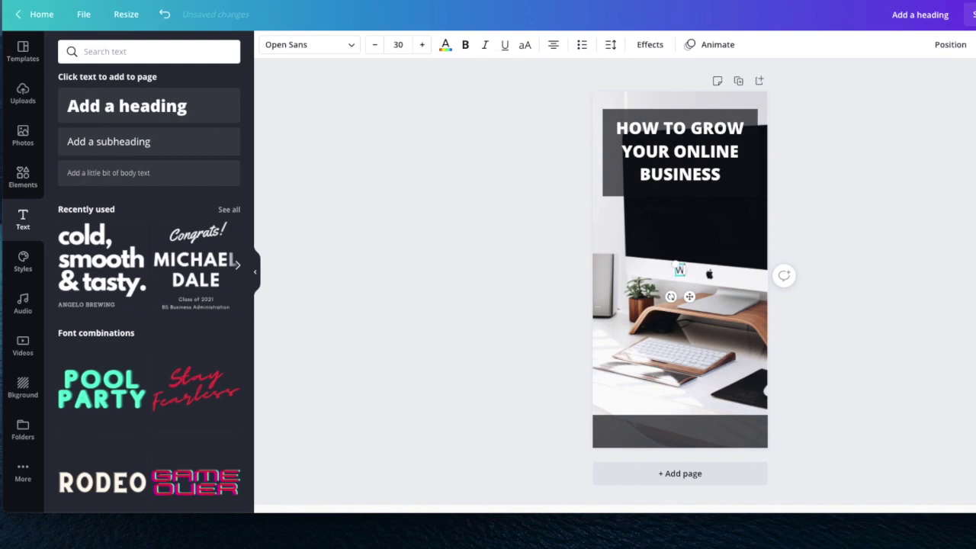
{"action": "type", "text": ".ra"}
{"action": "key", "text": "BackSpace"}
{"action": "key", "text": "BackSpace"}
{"action": "key", "text": "BackSpace"}
{"action": "key", "text": "BackSpace"}
{"action": "key", "text": "BackSpace"}
{"action": "key", "text": "BackSpace"}
{"action": "type", "text": "www.Rawnda"}
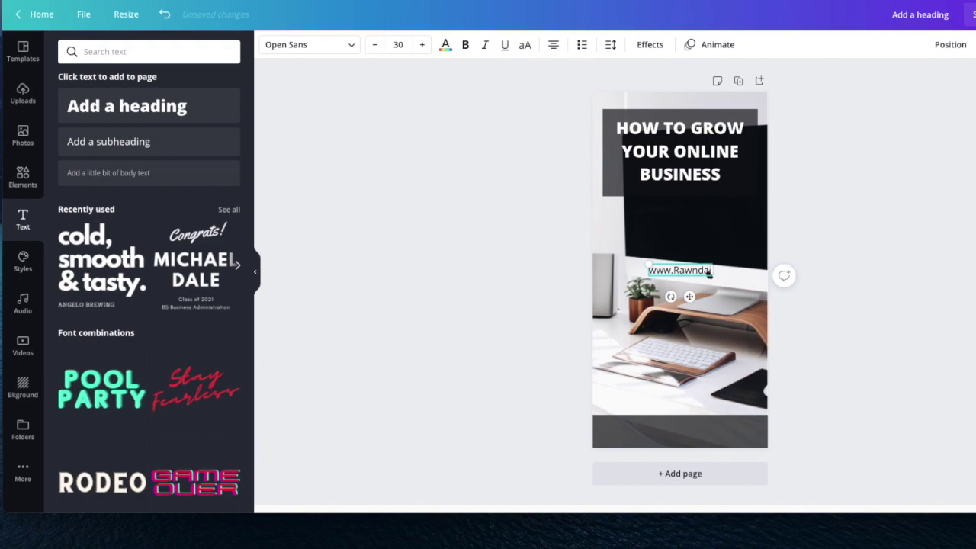
{"action": "type", "text": "Flowers."}
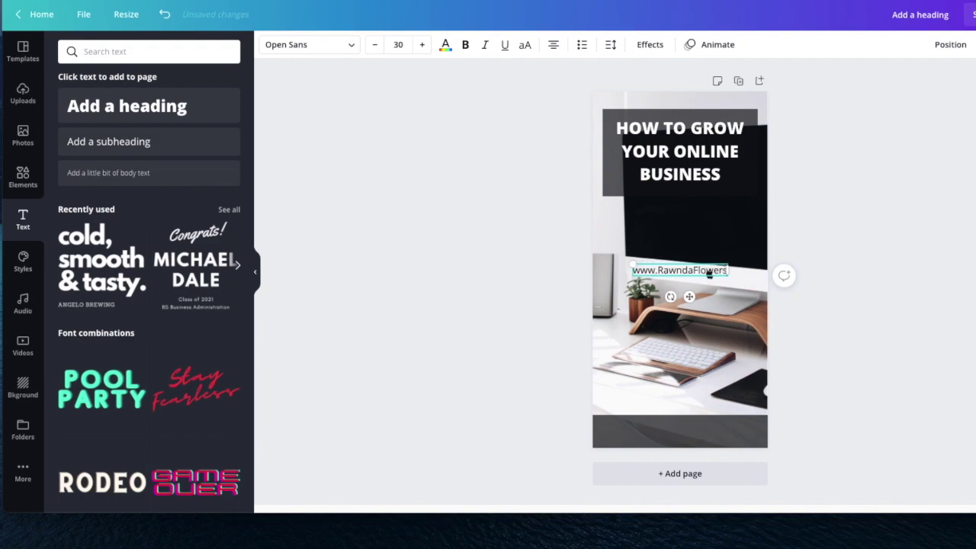
{"action": "type", "text": "com"}
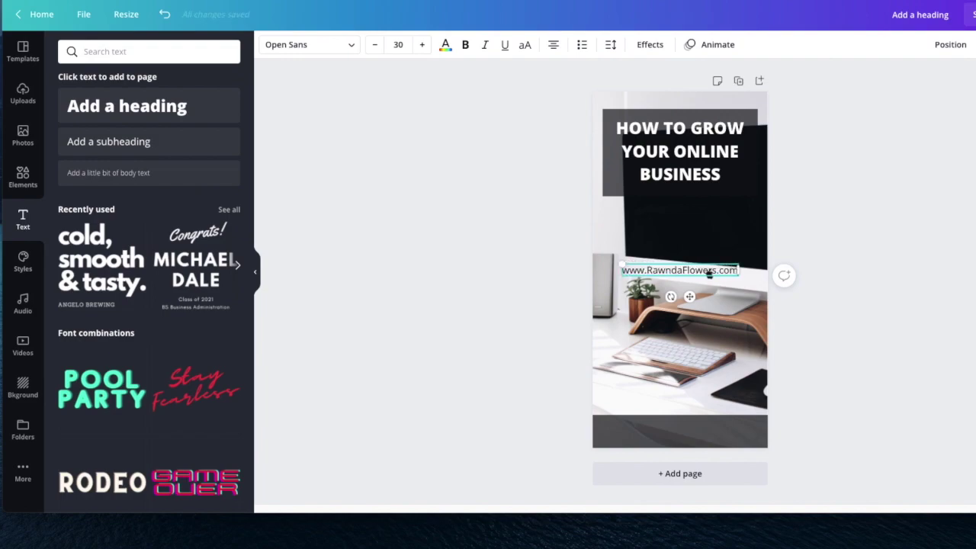
{"action": "left_click", "coordinate": [796, 303]}
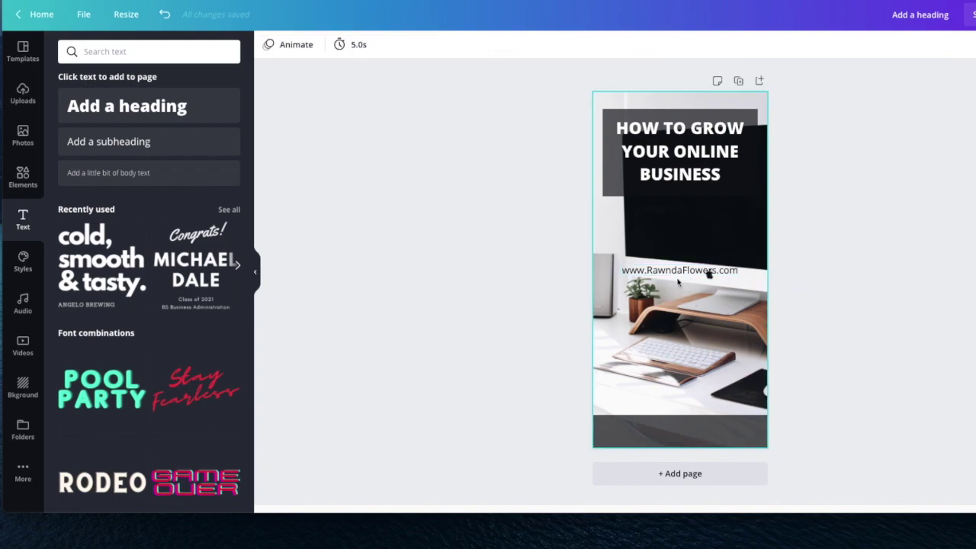
Move the website address onto the dark band at the page's bottom edge and color it white.
{"action": "left_click_drag", "start_coordinate": [678, 283], "coordinate": [687, 430]}
{"action": "left_click", "coordinate": [849, 295]}
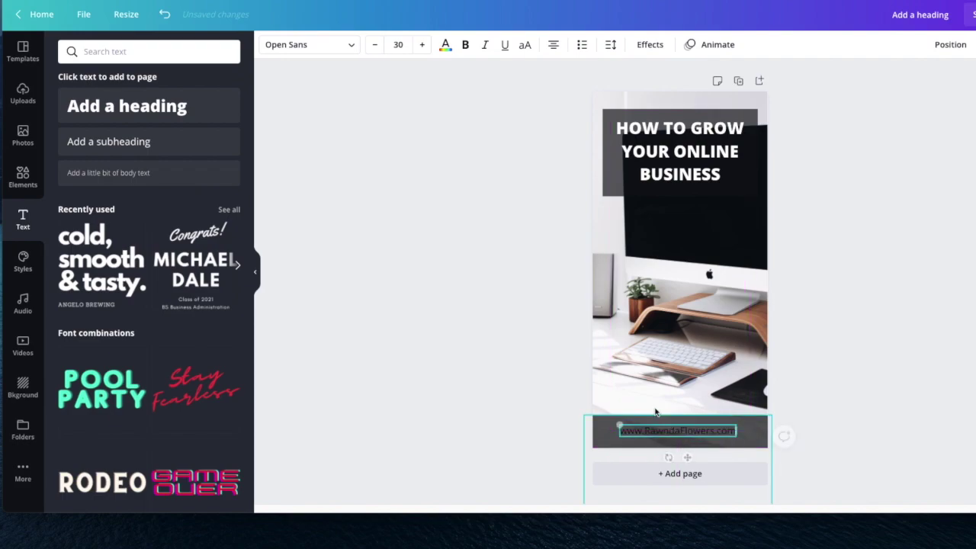
{"action": "left_click", "coordinate": [445, 47]}
{"action": "left_click", "coordinate": [133, 162]}
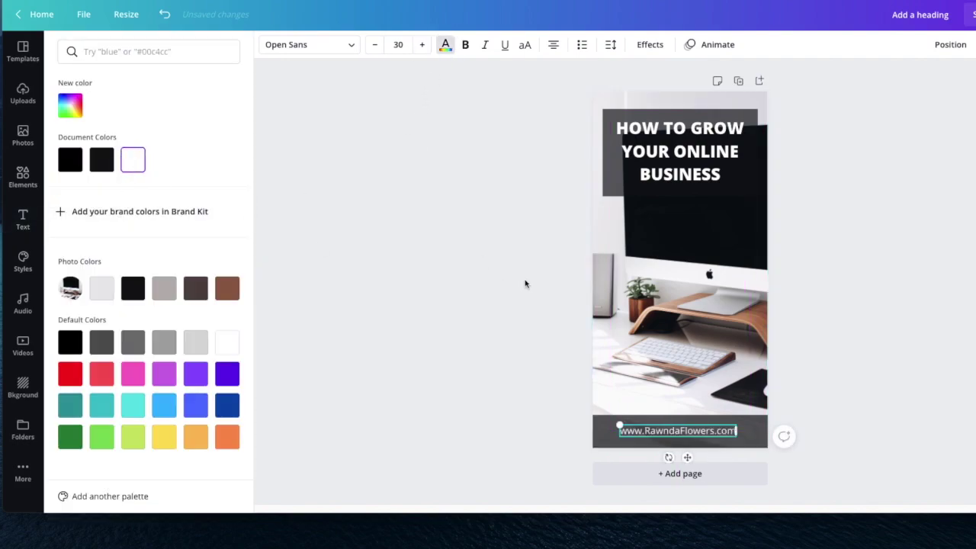
{"action": "key", "text": "Escape"}
{"action": "left_click", "coordinate": [891, 344]}
Center the website address horizontally within the bottom band.
{"action": "left_click", "coordinate": [689, 434]}
{"action": "left_click_drag", "start_coordinate": [689, 435], "coordinate": [691, 435]}
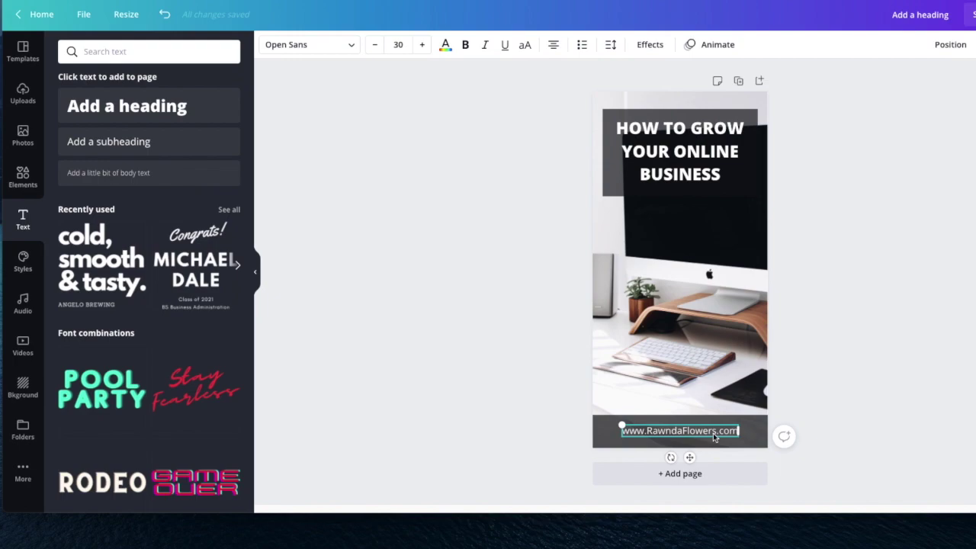
{"action": "left_click", "coordinate": [874, 380]}
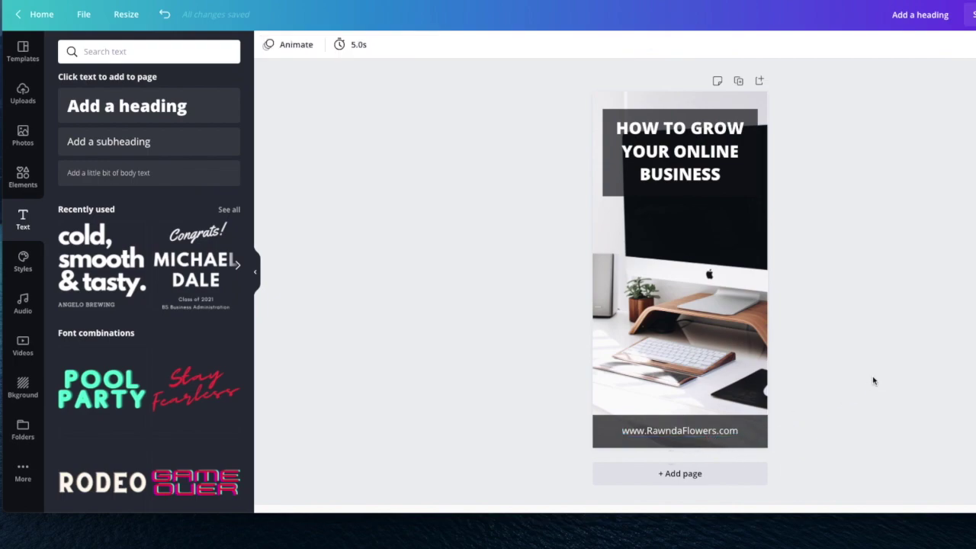
Increase the font size of the HOW TO GROW YOUR ONLINE BUSINESS heading to 60.
{"action": "left_click", "coordinate": [681, 171]}
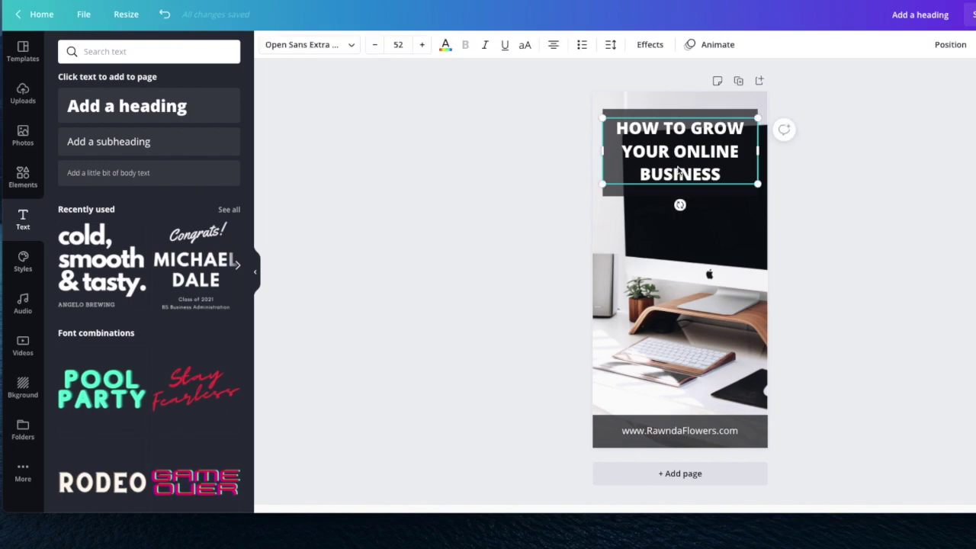
{"action": "left_click", "coordinate": [421, 45]}
{"action": "left_click", "coordinate": [422, 45]}
{"action": "left_click", "coordinate": [422, 45]}
{"action": "left_click", "coordinate": [421, 45]}
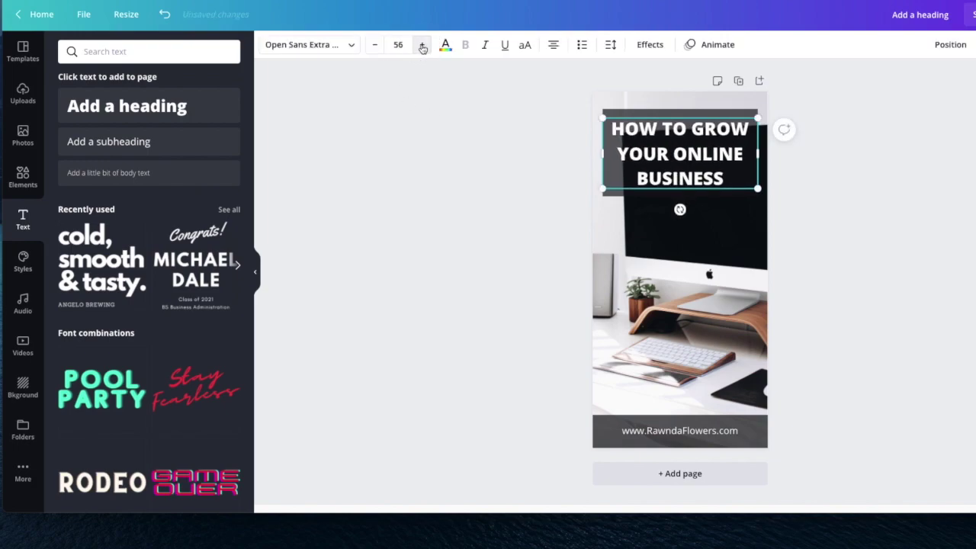
{"action": "left_click", "coordinate": [421, 45]}
{"action": "left_click", "coordinate": [422, 45]}
{"action": "left_click", "coordinate": [421, 45]}
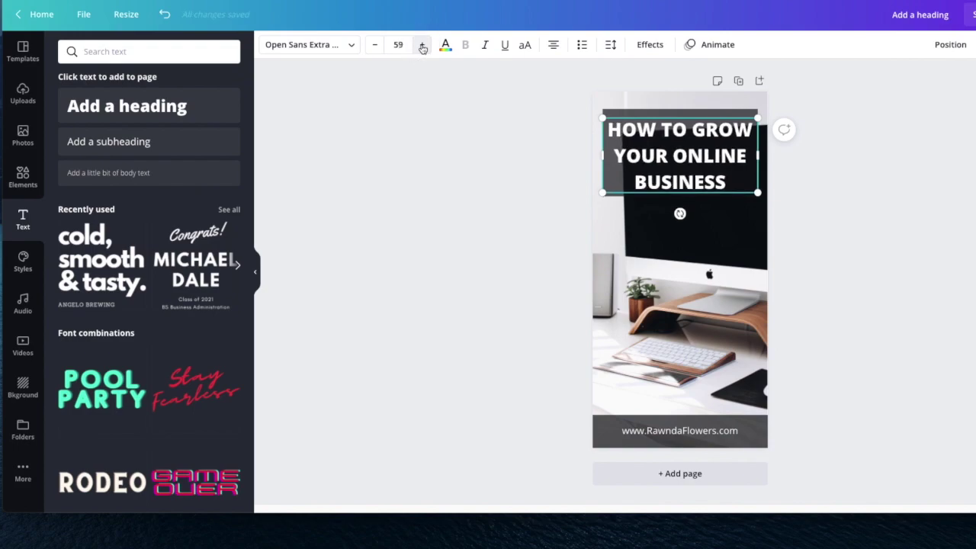
{"action": "left_click", "coordinate": [422, 45]}
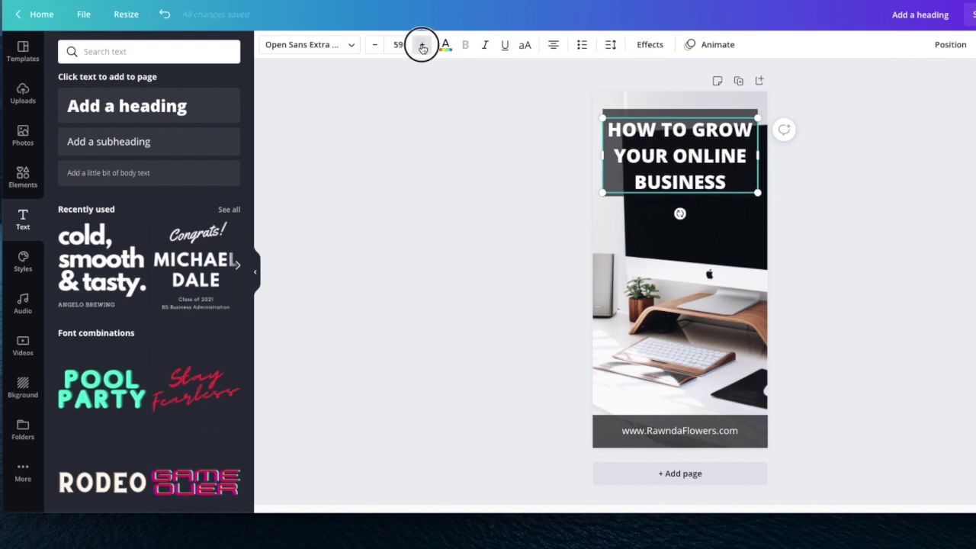
{"action": "left_click", "coordinate": [887, 289]}
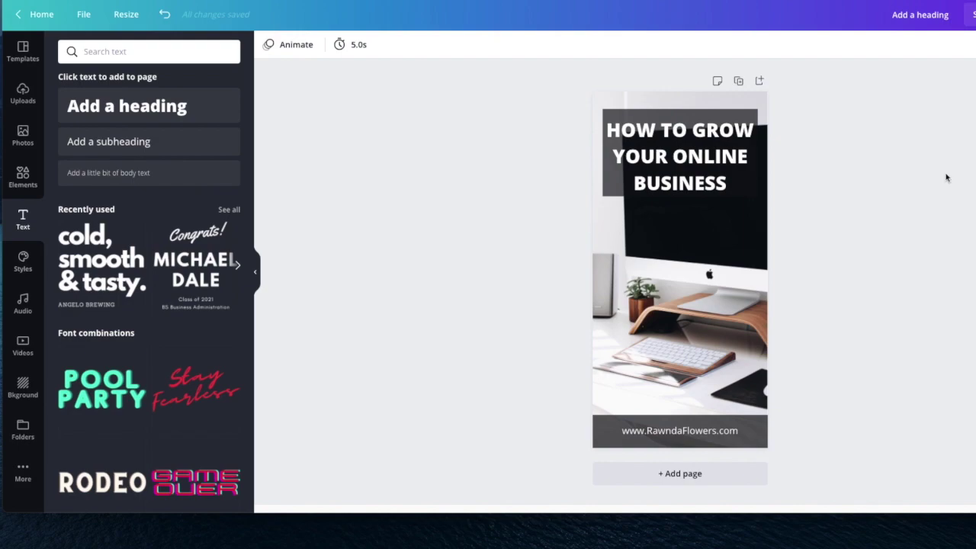
Duplicate the page and delete the desk photo, the heading and the dark square behind it from the copy.
{"action": "left_click", "coordinate": [738, 81]}
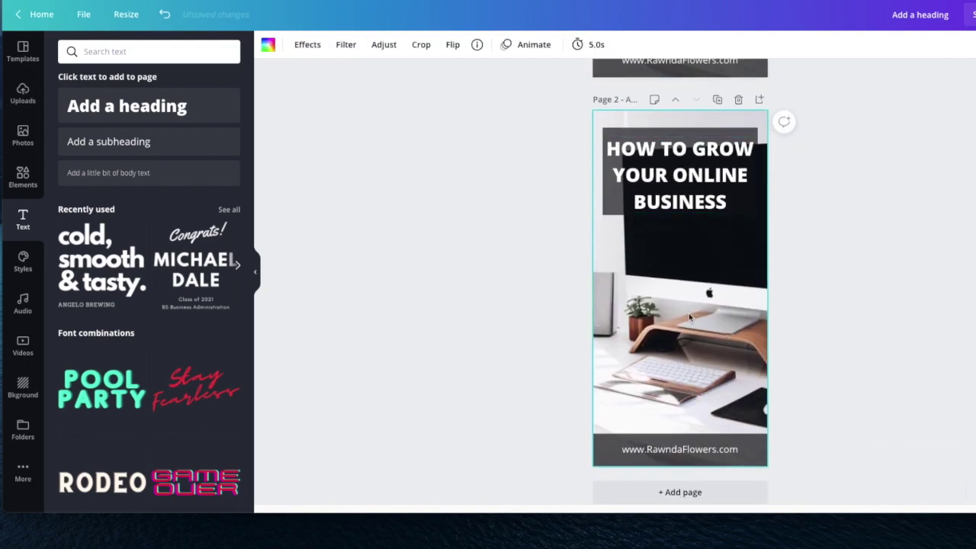
{"action": "key", "text": "Delete"}
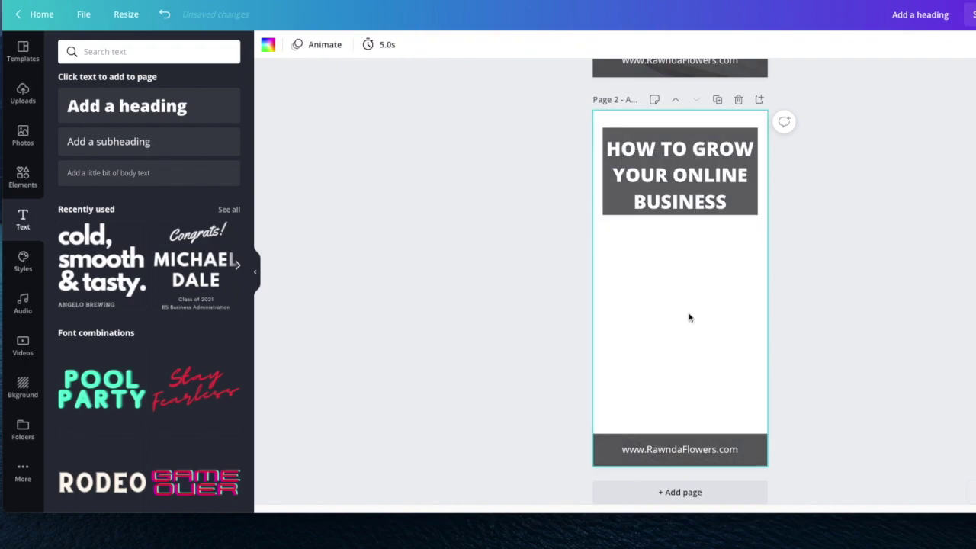
{"action": "left_click", "coordinate": [690, 188]}
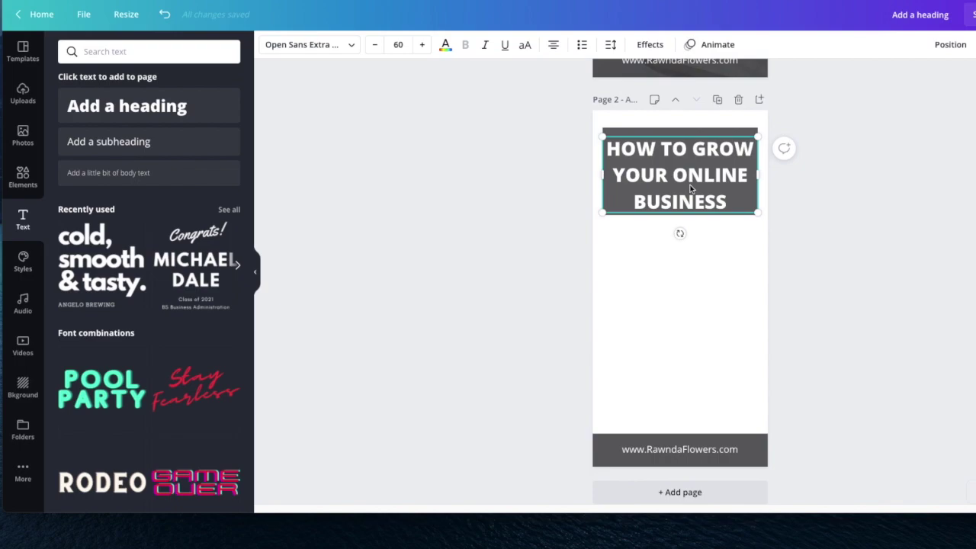
{"action": "key", "text": "Delete"}
{"action": "left_click", "coordinate": [690, 189]}
{"action": "key", "text": "Delete"}
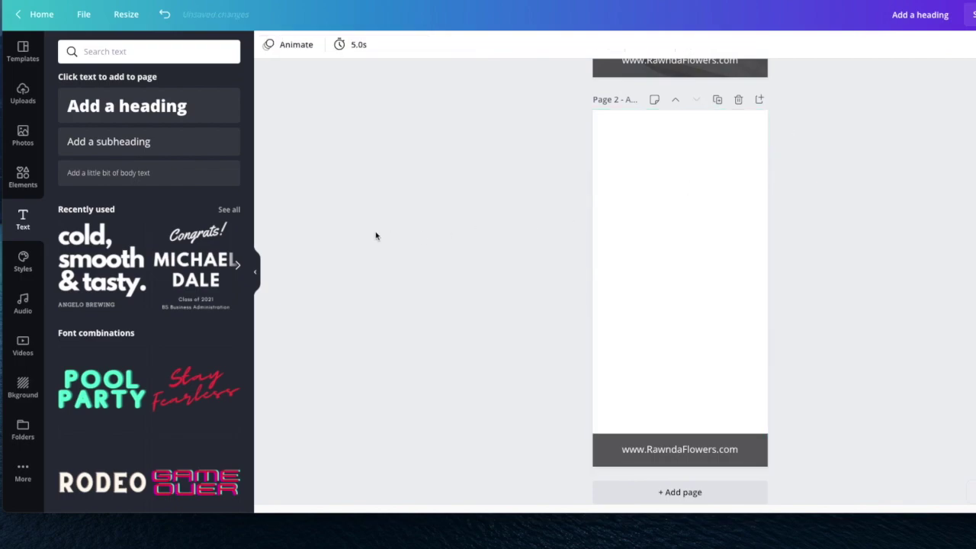
Paste the "Curb Your Sugar Cravings" cover image onto page 2 and enlarge it to fill the page width along the top edge.
{"action": "left_click", "coordinate": [23, 135]}
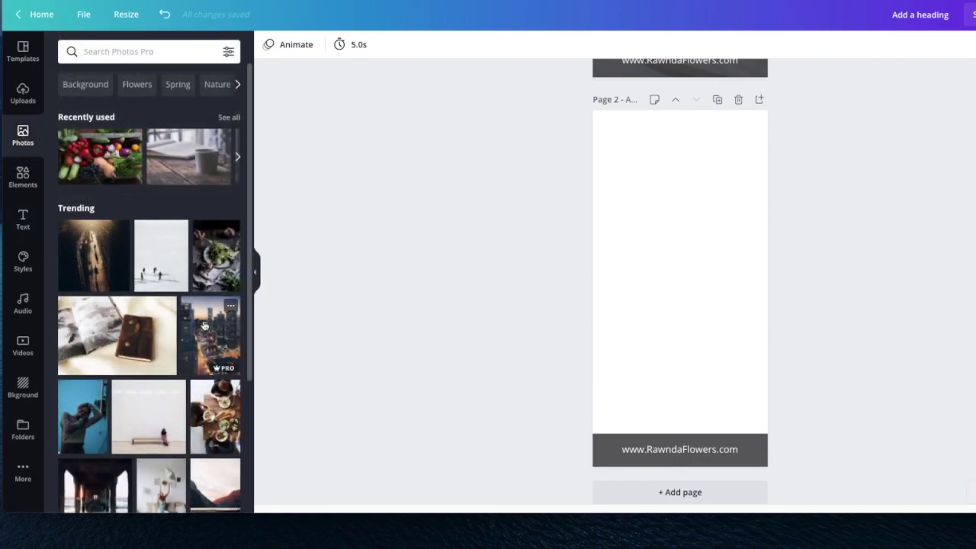
{"action": "left_click", "coordinate": [23, 177]}
{"action": "key", "text": "ctrl+v"}
{"action": "left_click_drag", "start_coordinate": [696, 286], "coordinate": [672, 171]}
{"action": "left_click_drag", "start_coordinate": [719, 237], "coordinate": [763, 294]}
{"action": "left_click", "coordinate": [876, 261]}
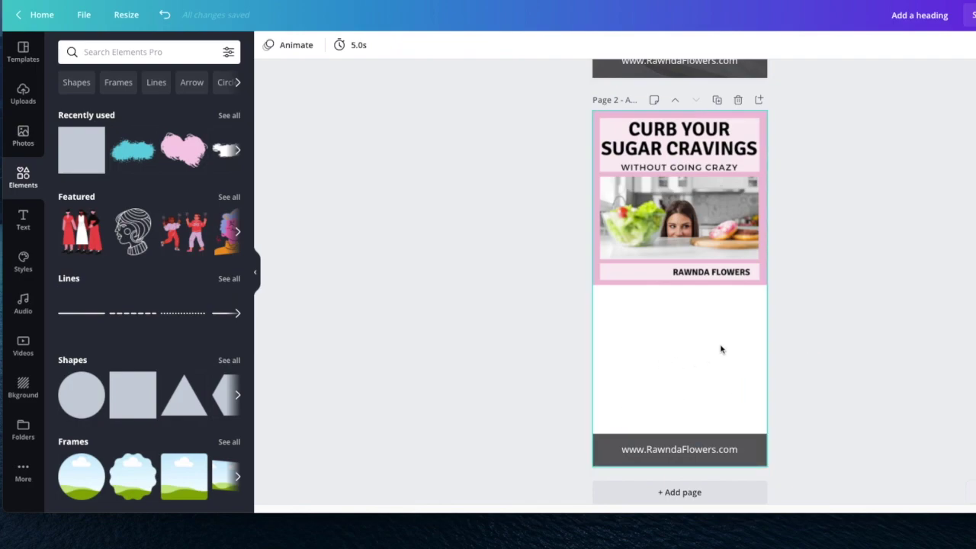
Delete the dark bottom band from page 2 and set the page background to the pale pink photo color.
{"action": "left_click", "coordinate": [752, 457]}
{"action": "key", "text": "Delete"}
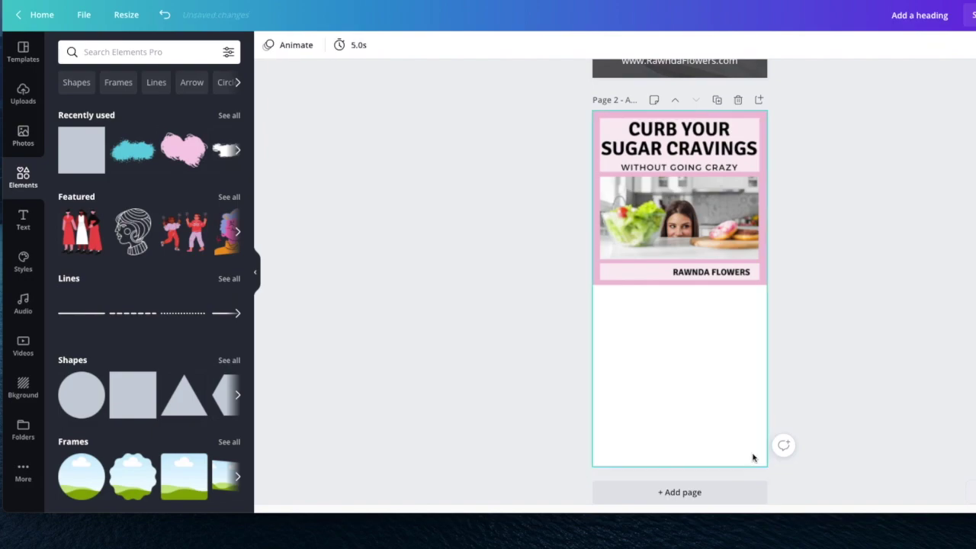
{"action": "left_click", "coordinate": [692, 359]}
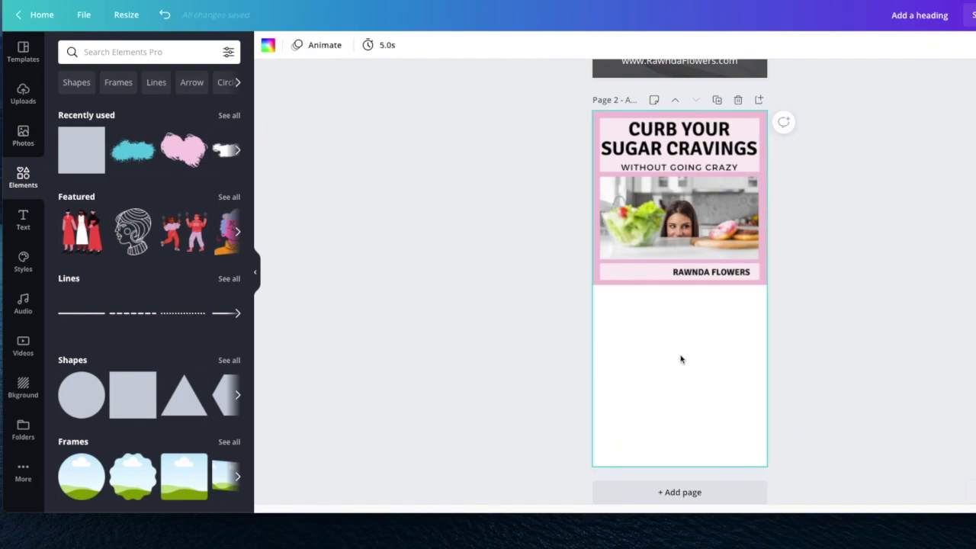
{"action": "left_click", "coordinate": [268, 46]}
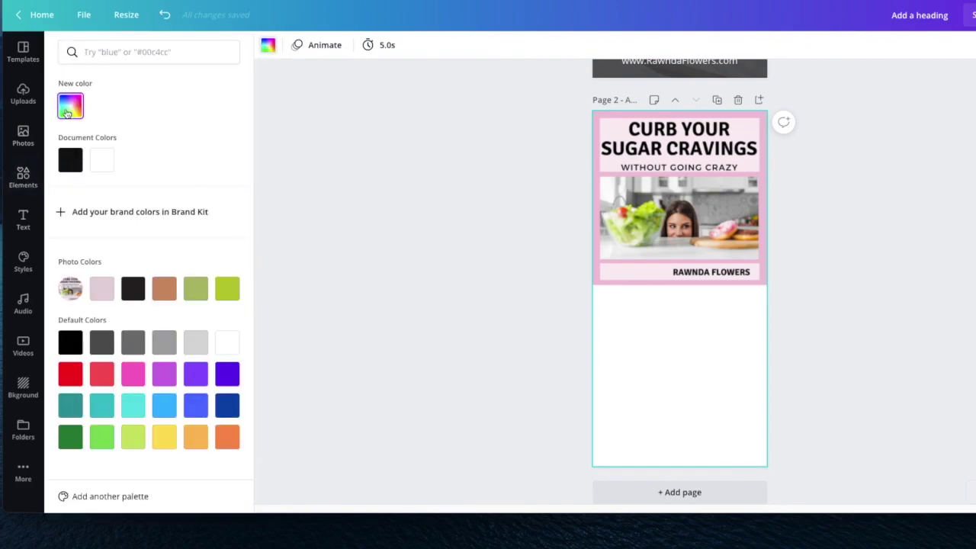
{"action": "left_click", "coordinate": [67, 112]}
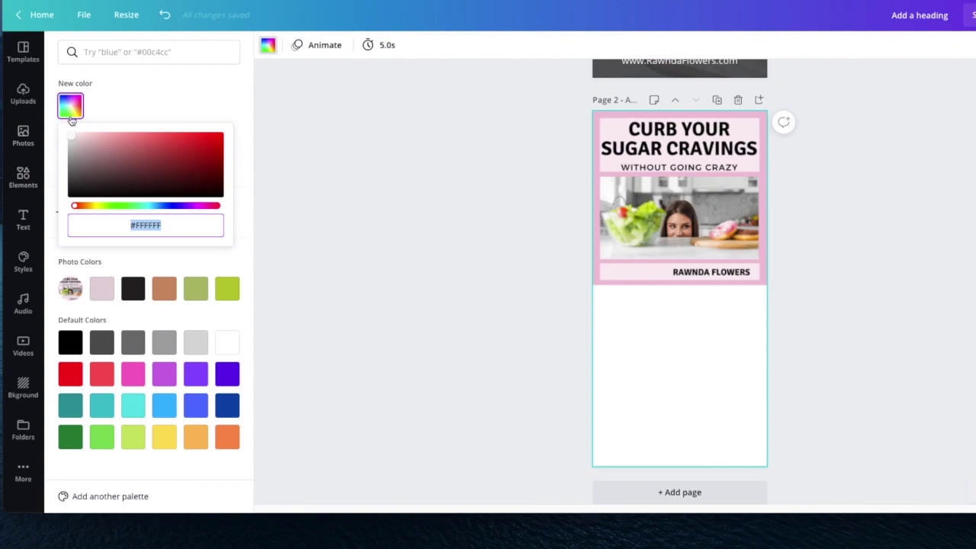
{"action": "left_click", "coordinate": [100, 290]}
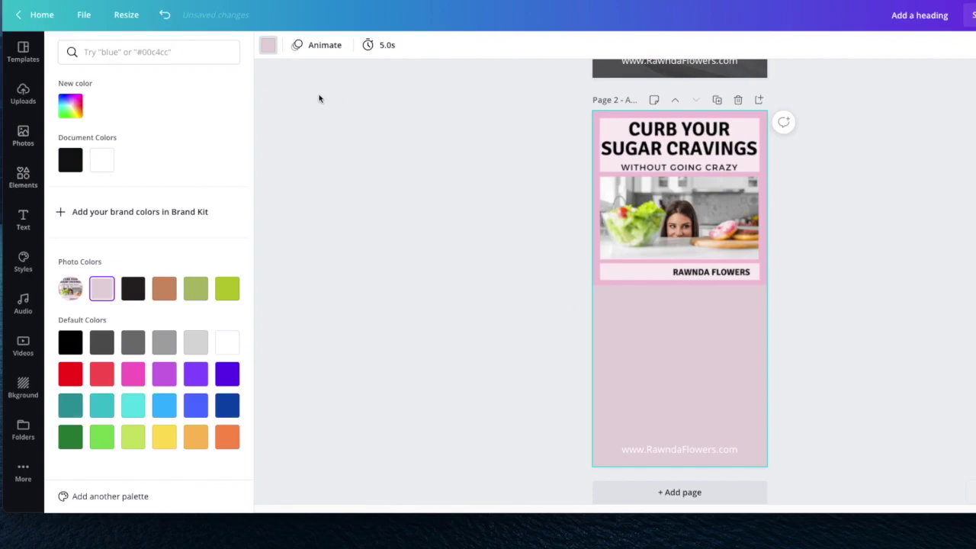
Add the recently used "cold, smooth & tasty." font combination to page 2.
{"action": "left_click", "coordinate": [23, 221]}
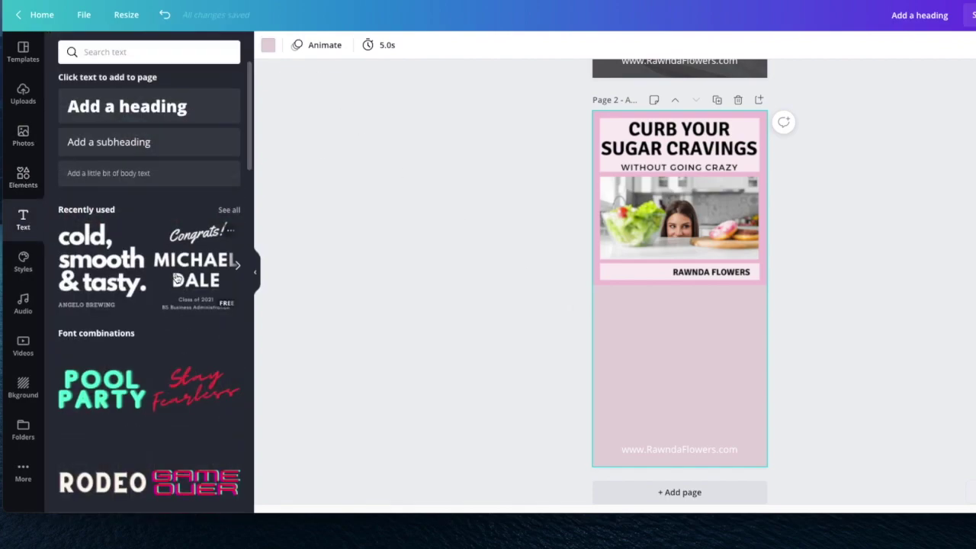
{"action": "scroll", "coordinate": [176, 279], "scroll_direction": "down", "scroll_amount": 1}
{"action": "scroll", "coordinate": [177, 279], "scroll_direction": "down", "scroll_amount": 4}
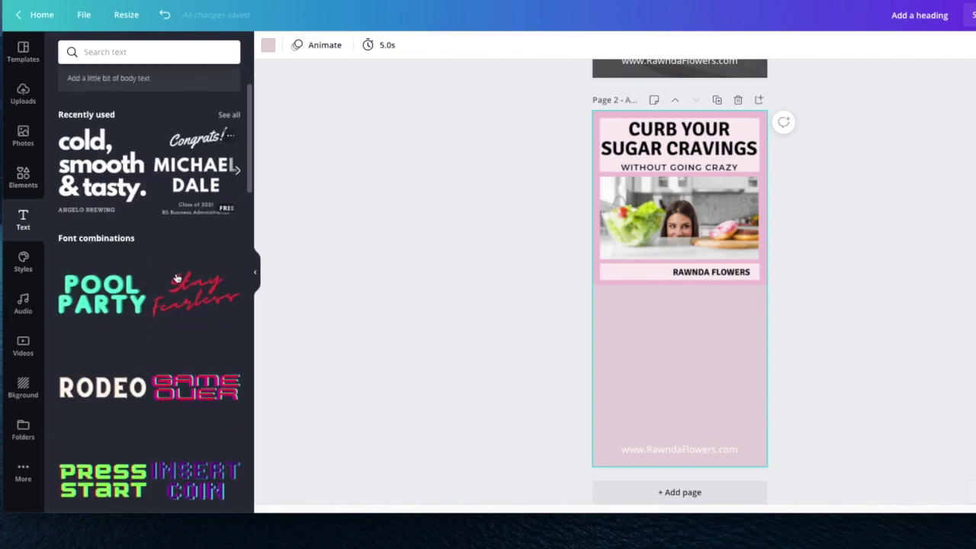
{"action": "scroll", "coordinate": [176, 279], "scroll_direction": "up", "scroll_amount": 1}
{"action": "scroll", "coordinate": [177, 279], "scroll_direction": "up", "scroll_amount": 3}
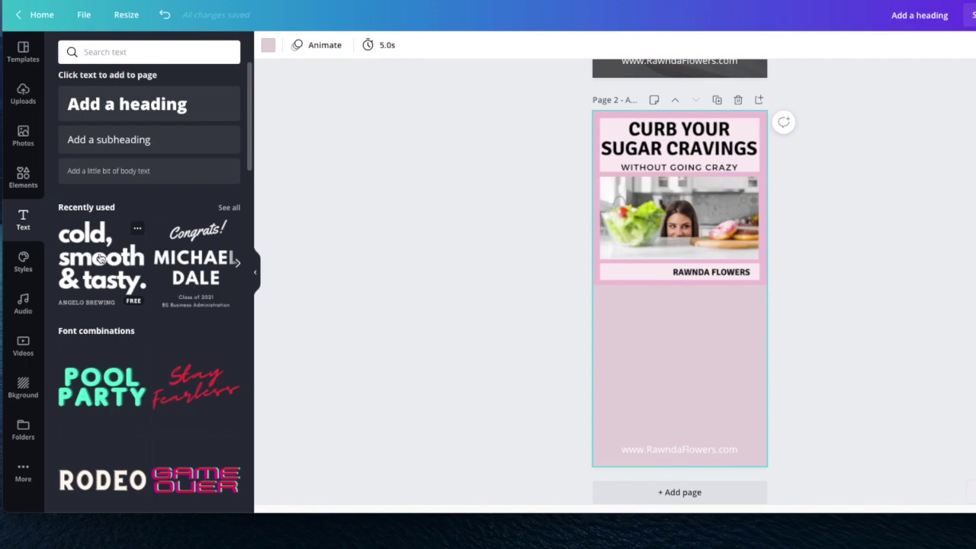
{"action": "scroll", "coordinate": [102, 259], "scroll_direction": "down", "scroll_amount": 5}
{"action": "scroll", "coordinate": [100, 259], "scroll_direction": "up", "scroll_amount": 3}
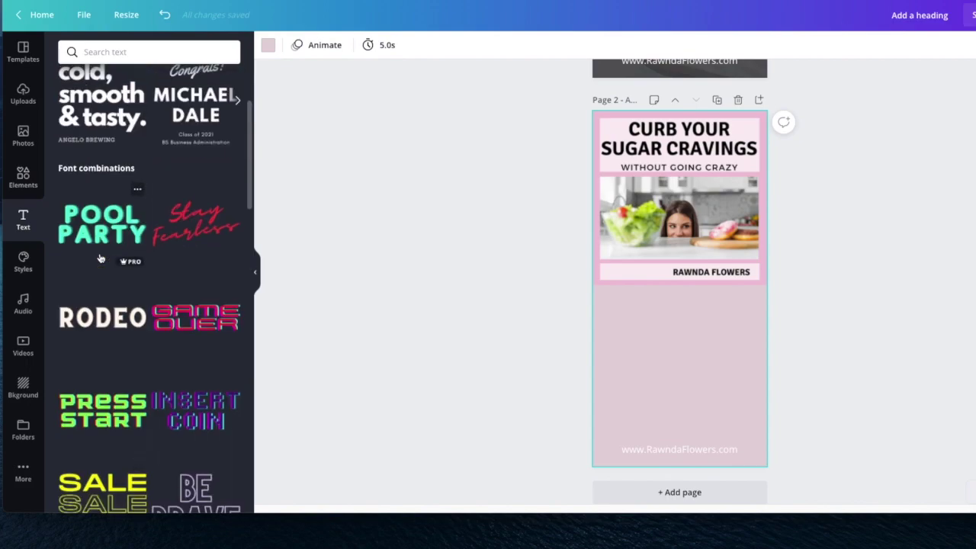
{"action": "scroll", "coordinate": [100, 259], "scroll_direction": "up", "scroll_amount": 2}
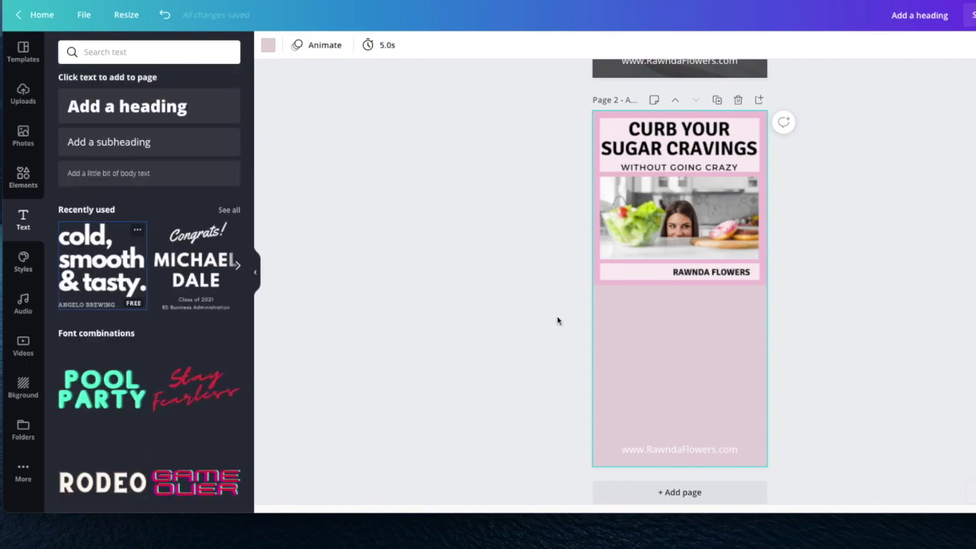
{"action": "left_click_drag", "start_coordinate": [534, 320], "coordinate": [592, 316]}
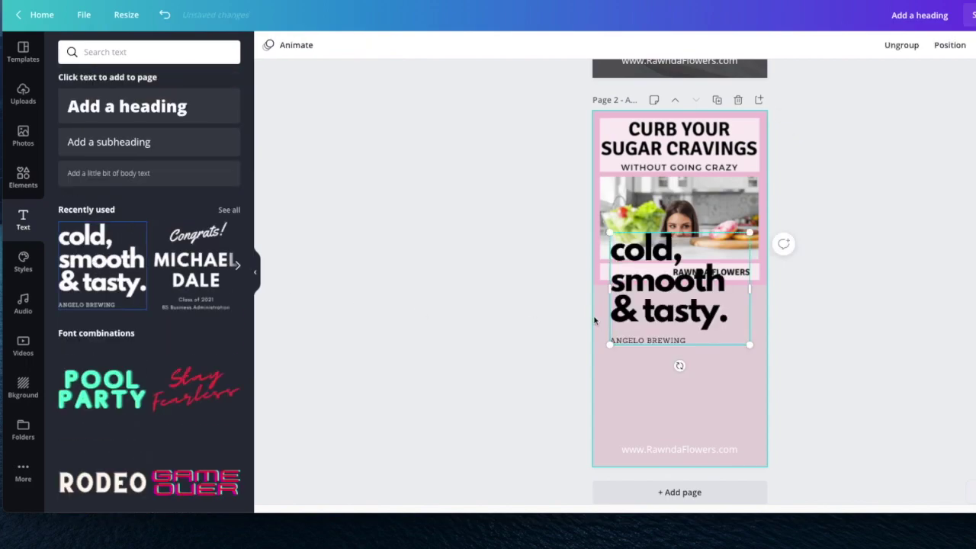
Replace the large placeholder heading on page 2 with "FREE E-BOOK", split over two lines after "FREE".
{"action": "left_click", "coordinate": [629, 256]}
{"action": "type", "text": "f"}
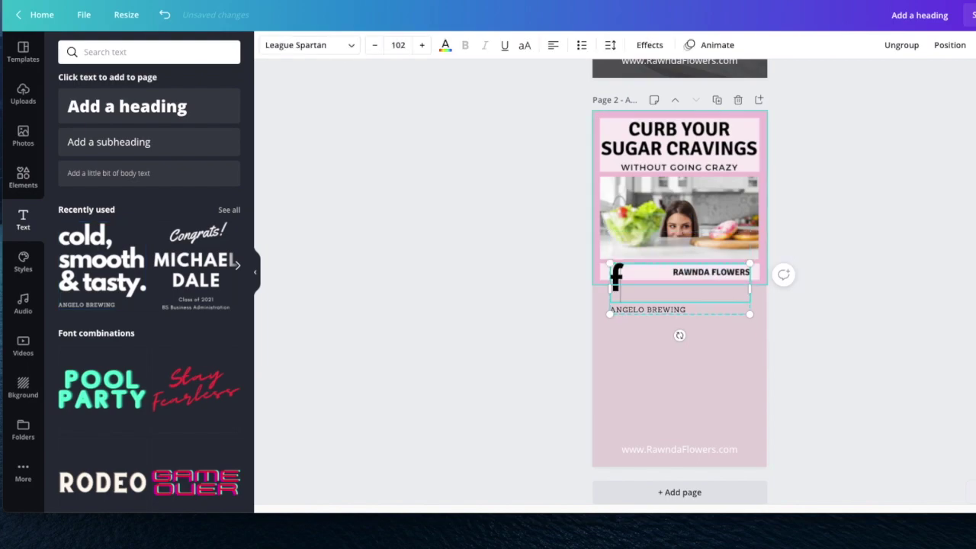
{"action": "key", "text": "BackSpace"}
{"action": "type", "text": "FREE"}
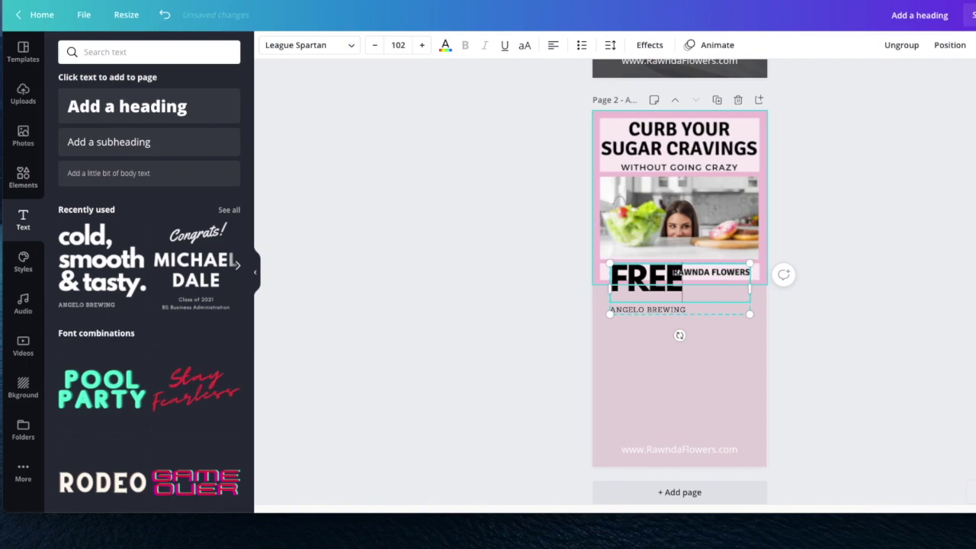
{"action": "key", "text": "Return"}
{"action": "type", "text": "E"}
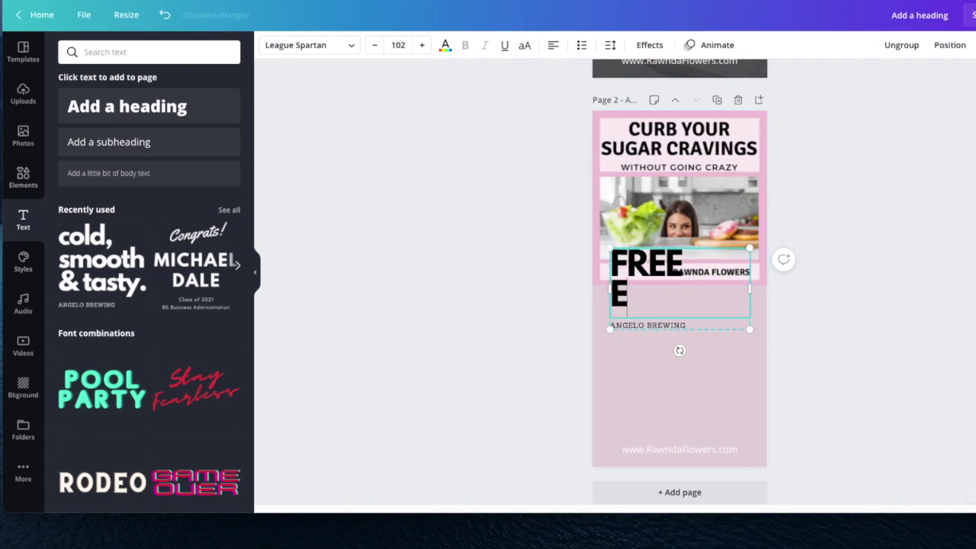
{"action": "type", "text": "-BOOK"}
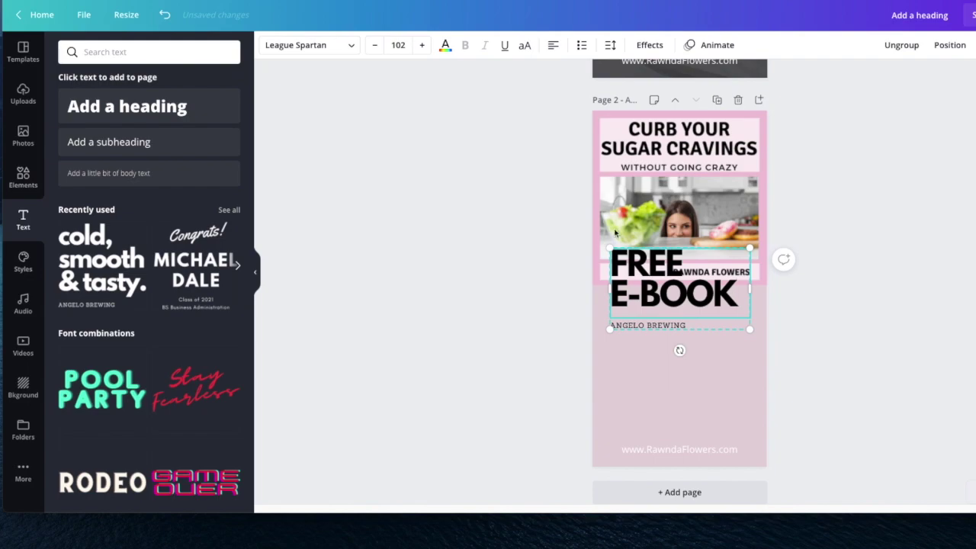
Center-align both lines of the "FREE E-BOOK" heading.
{"action": "left_click", "coordinate": [553, 46]}
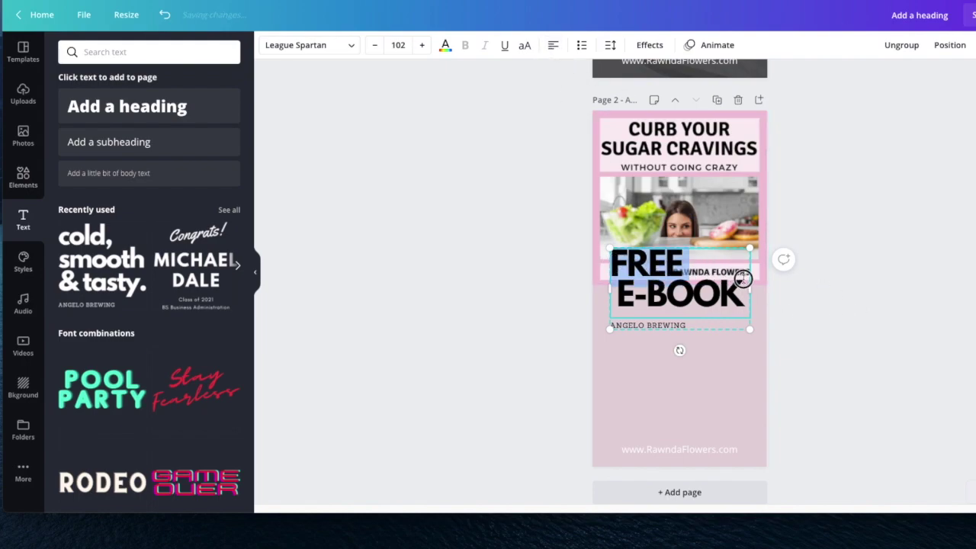
{"action": "left_click_drag", "start_coordinate": [616, 263], "coordinate": [743, 301]}
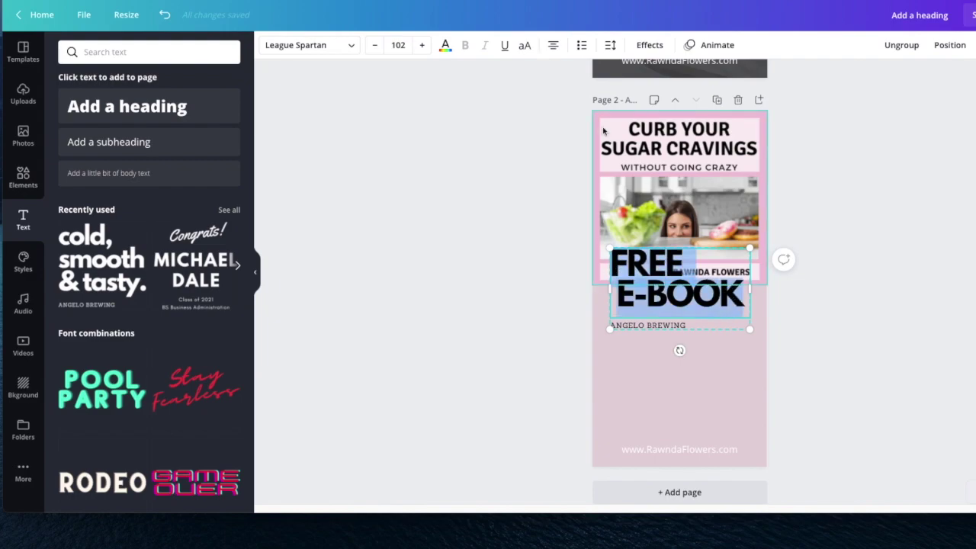
{"action": "left_click", "coordinate": [553, 46]}
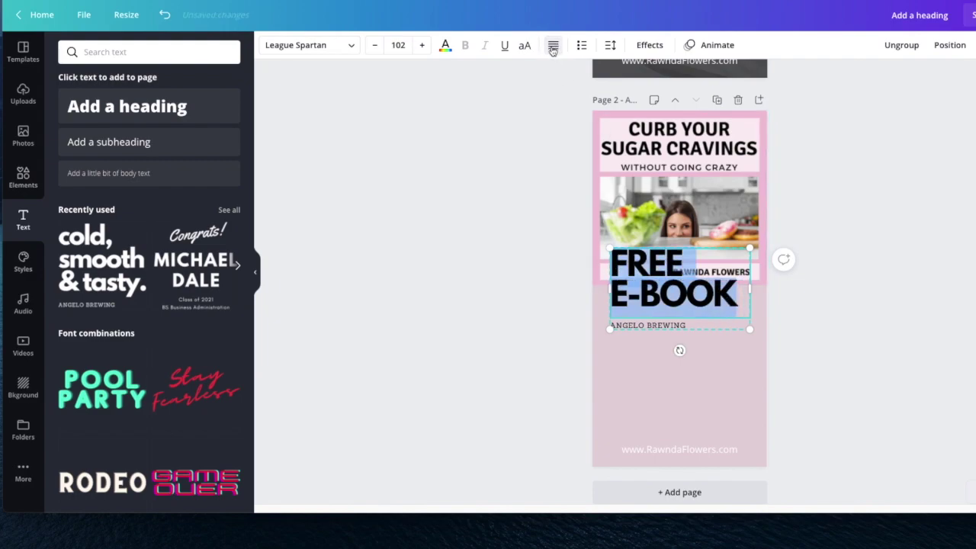
{"action": "left_click", "coordinate": [555, 48]}
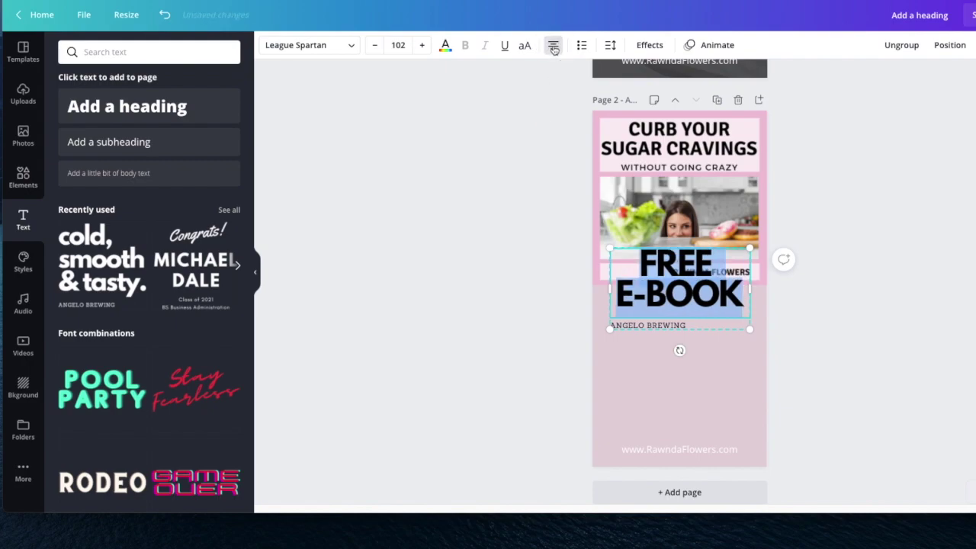
{"action": "left_click", "coordinate": [872, 348]}
Delete the small placeholder line under the heading and move "FREE E-BOOK" into the pink area below the cover image.
{"action": "left_click", "coordinate": [637, 326]}
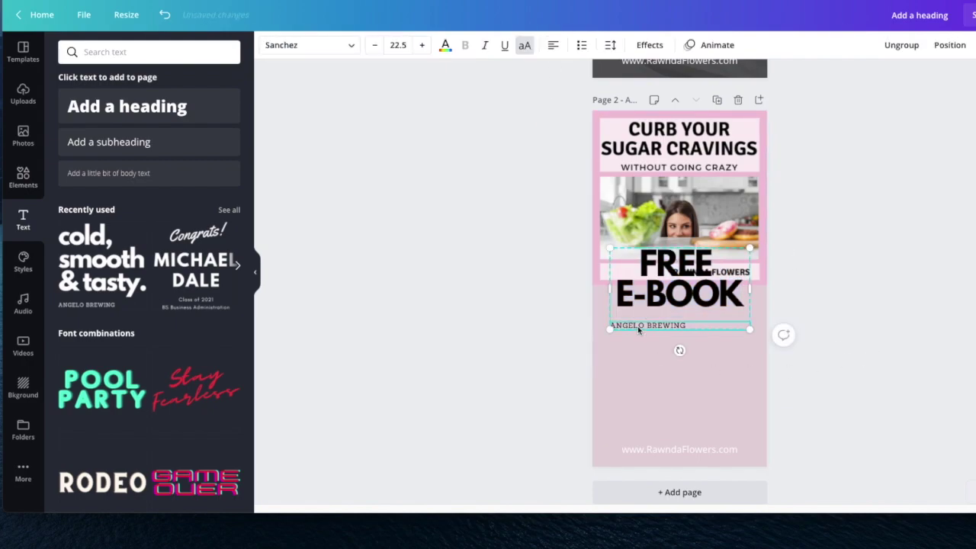
{"action": "key", "text": "Delete"}
{"action": "left_click", "coordinate": [830, 301]}
{"action": "left_click", "coordinate": [666, 281]}
{"action": "left_click_drag", "start_coordinate": [665, 281], "coordinate": [666, 340]}
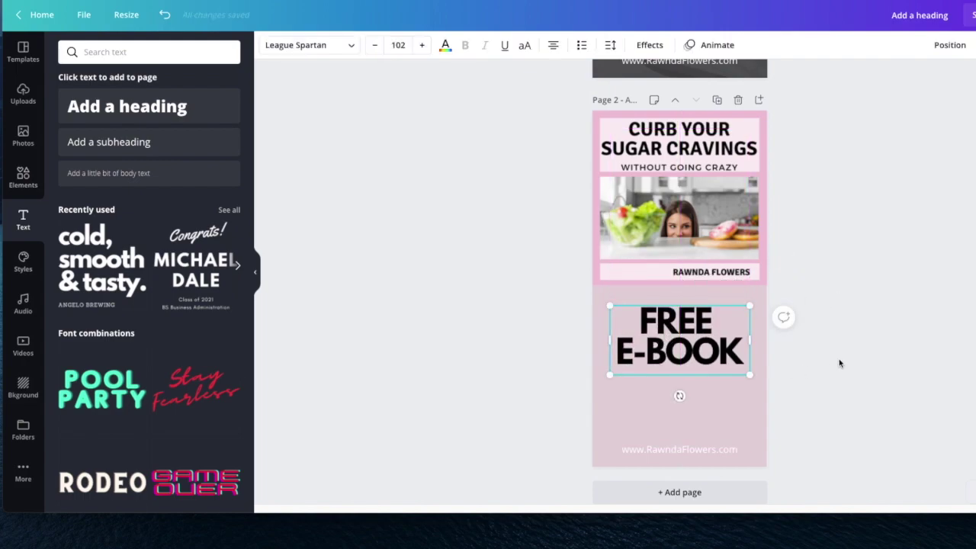
{"action": "left_click", "coordinate": [774, 370]}
Increase the font size of the "FREE E-BOOK" heading to 109.
{"action": "left_click", "coordinate": [677, 340]}
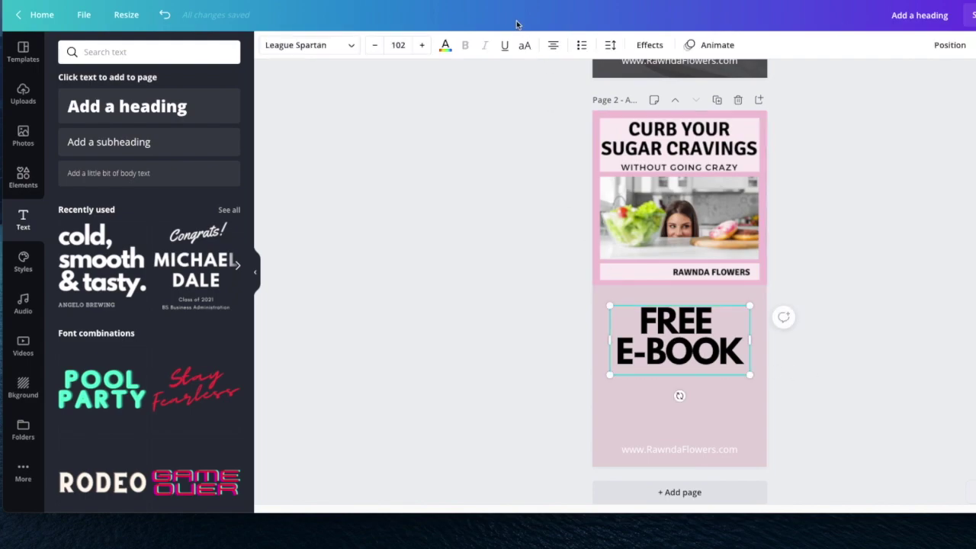
{"action": "left_click", "coordinate": [422, 47]}
{"action": "left_click", "coordinate": [421, 46]}
{"action": "left_click", "coordinate": [421, 47]}
{"action": "left_click", "coordinate": [422, 47]}
{"action": "left_click", "coordinate": [422, 47]}
{"action": "left_click", "coordinate": [422, 47]}
{"action": "left_click", "coordinate": [422, 46]}
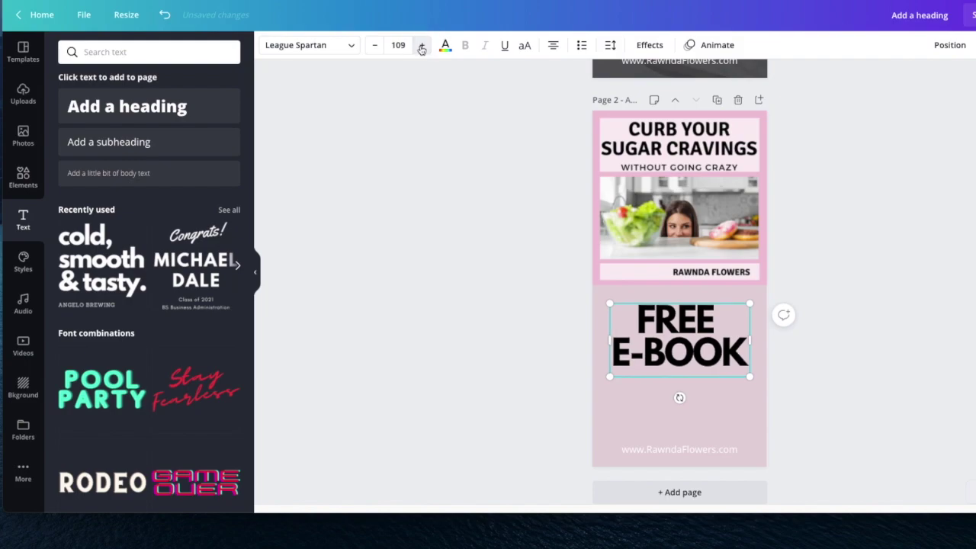
{"action": "left_click", "coordinate": [844, 340]}
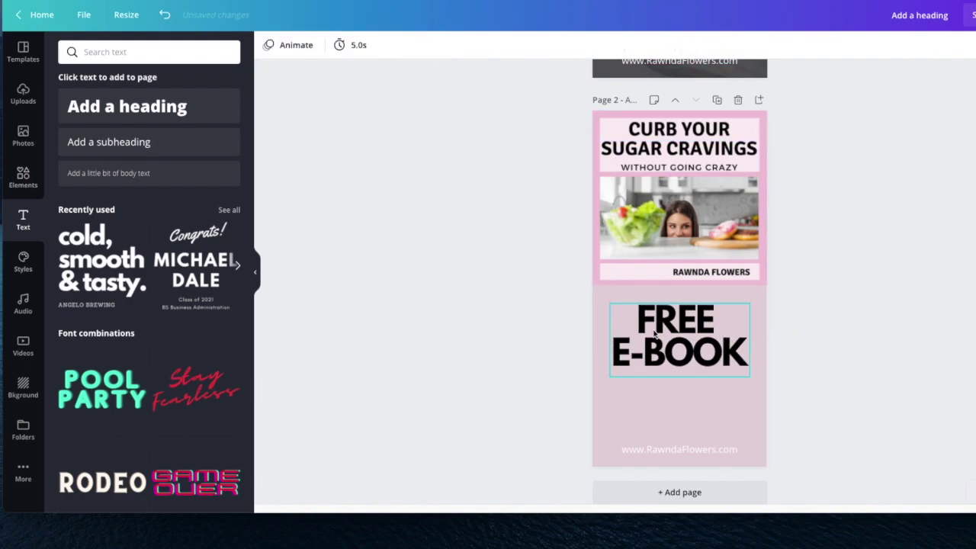
Loosen the heading's spacing to a line height of 1.21 and letter spacing of about -37.
{"action": "left_click", "coordinate": [694, 348]}
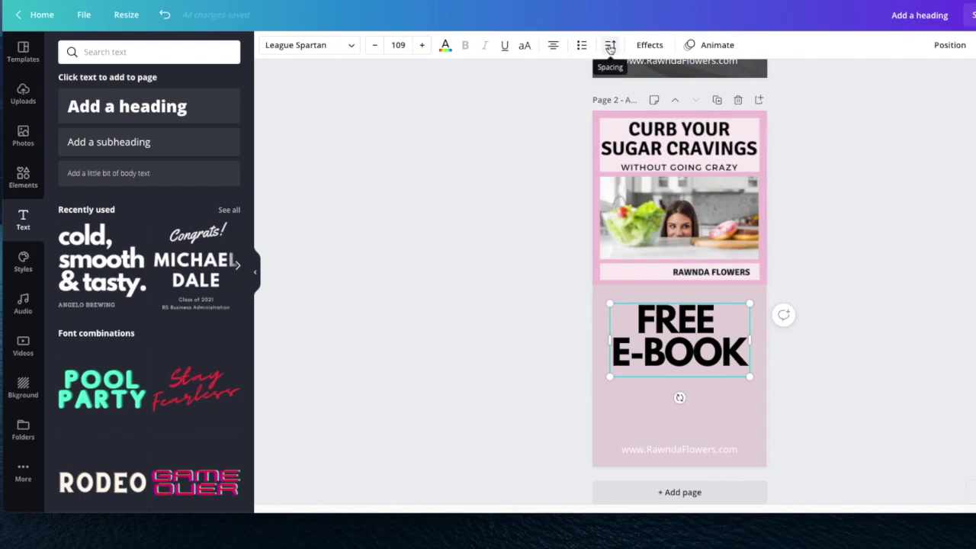
{"action": "left_click", "coordinate": [610, 47]}
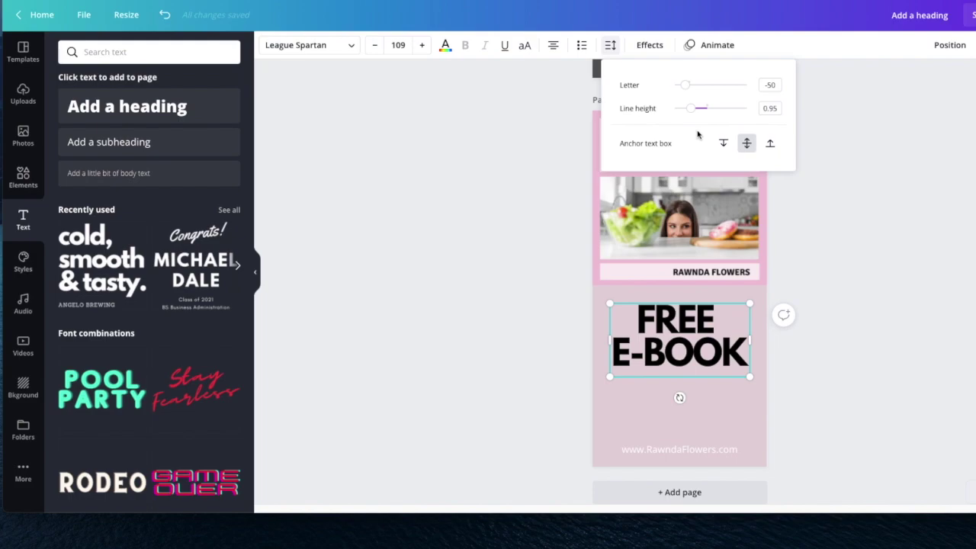
{"action": "left_click_drag", "start_coordinate": [694, 107], "coordinate": [686, 86]}
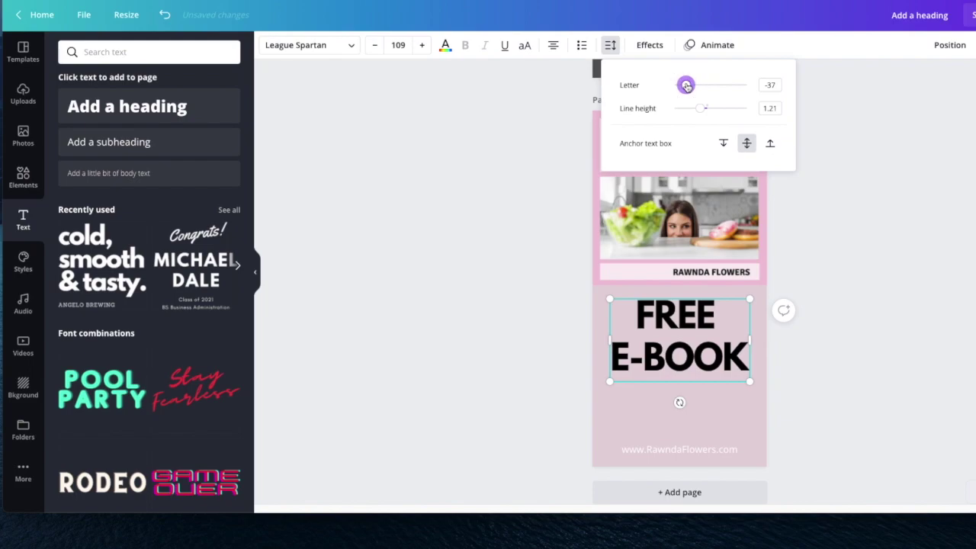
{"action": "left_click", "coordinate": [856, 292]}
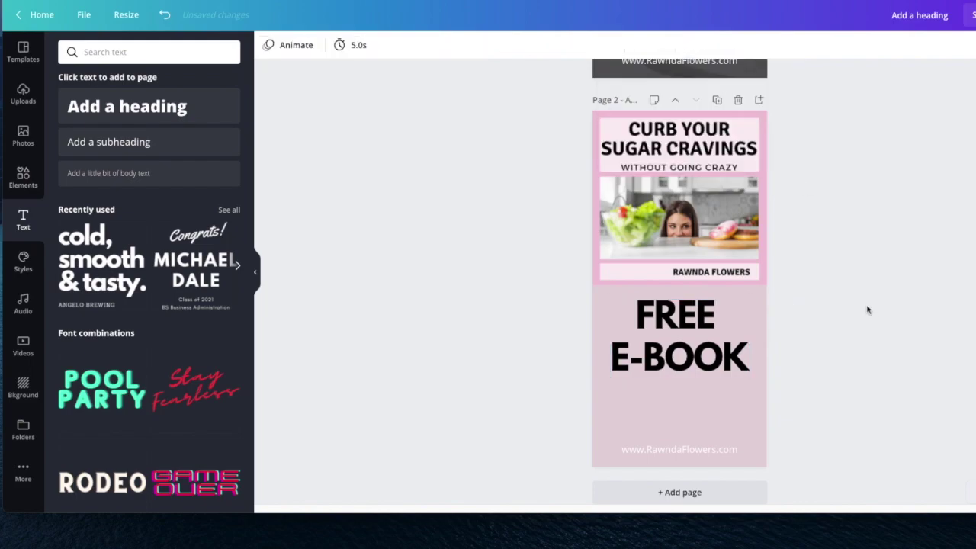
Shift the "FREE E-BOOK" heading slightly down, keeping it horizontally centered between the cover image and the web address.
{"action": "left_click_drag", "start_coordinate": [691, 357], "coordinate": [694, 368]}
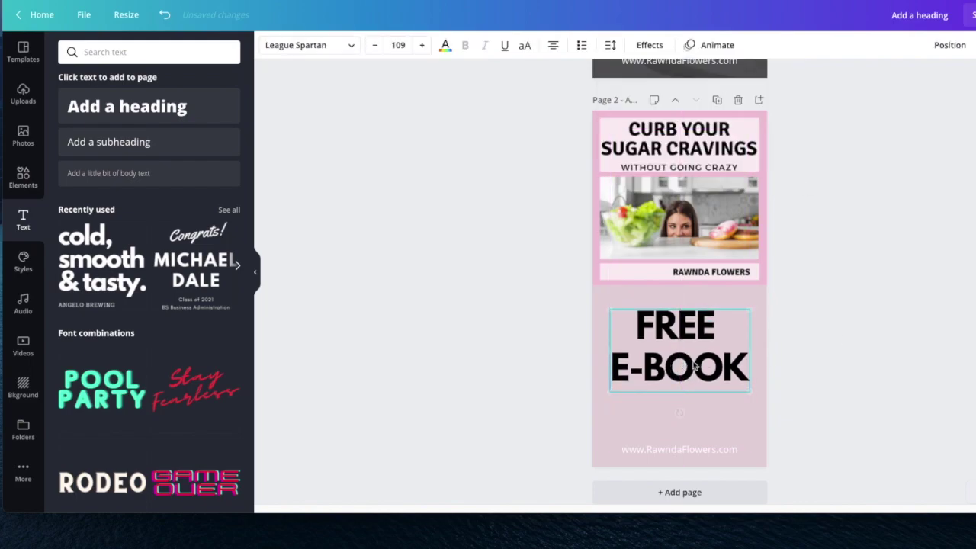
{"action": "left_click", "coordinate": [882, 323]}
{"action": "scroll", "coordinate": [894, 356], "scroll_direction": "down", "scroll_amount": 1}
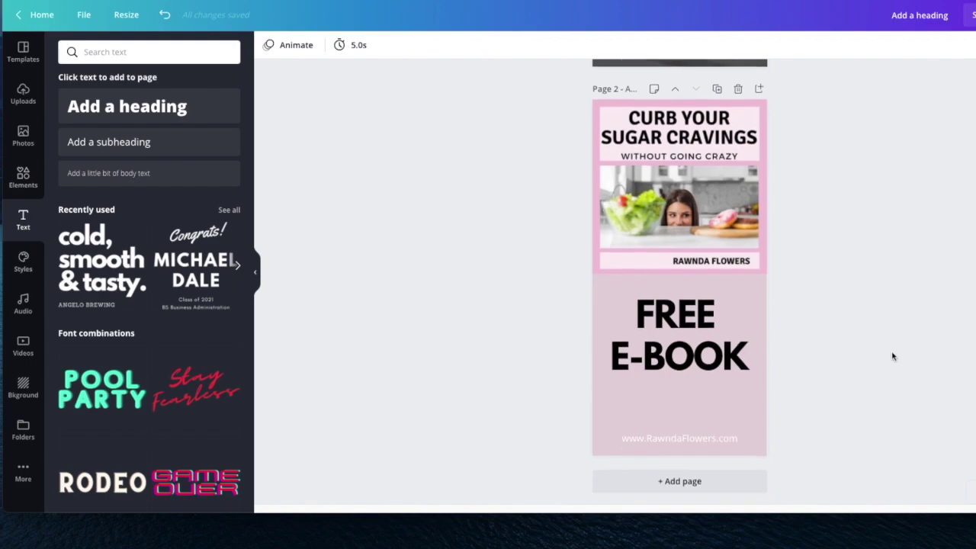